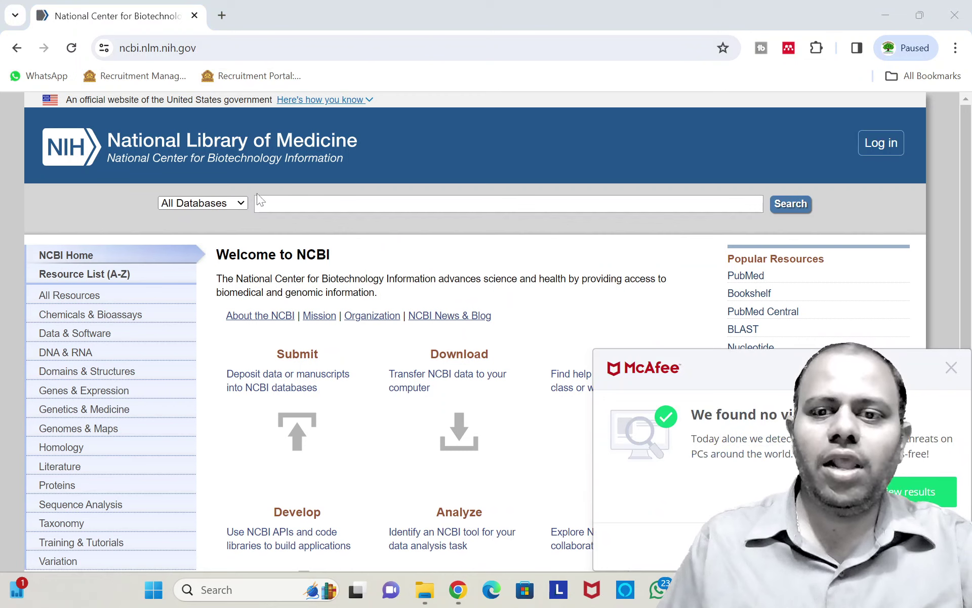
Dismiss the antivirus notification and set the NCBI search database to Nucleotide.
{"action": "left_click", "coordinate": [952, 368]}
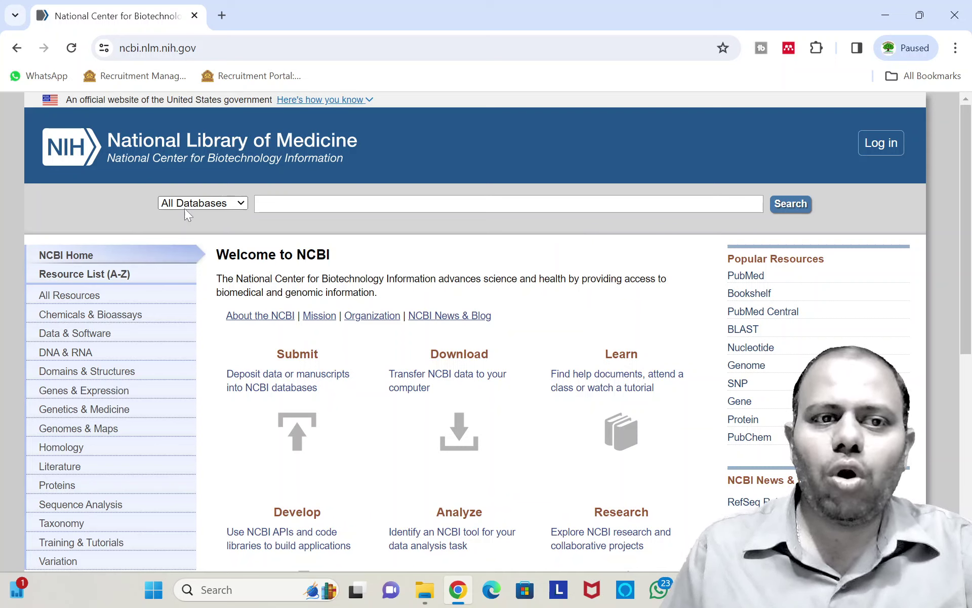
{"action": "left_click", "coordinate": [241, 204]}
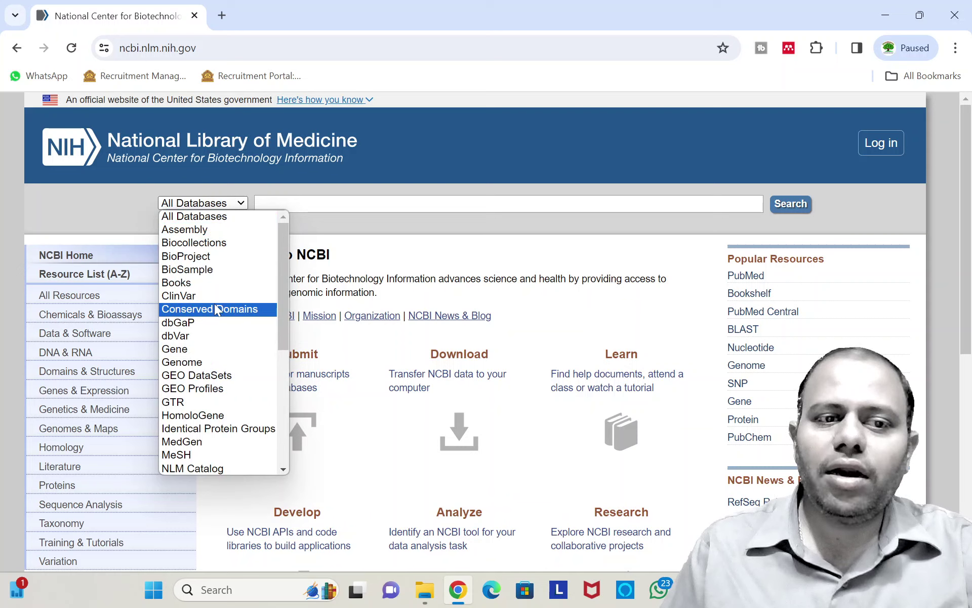
{"action": "scroll", "coordinate": [217, 310], "scroll_direction": "down", "scroll_amount": 5}
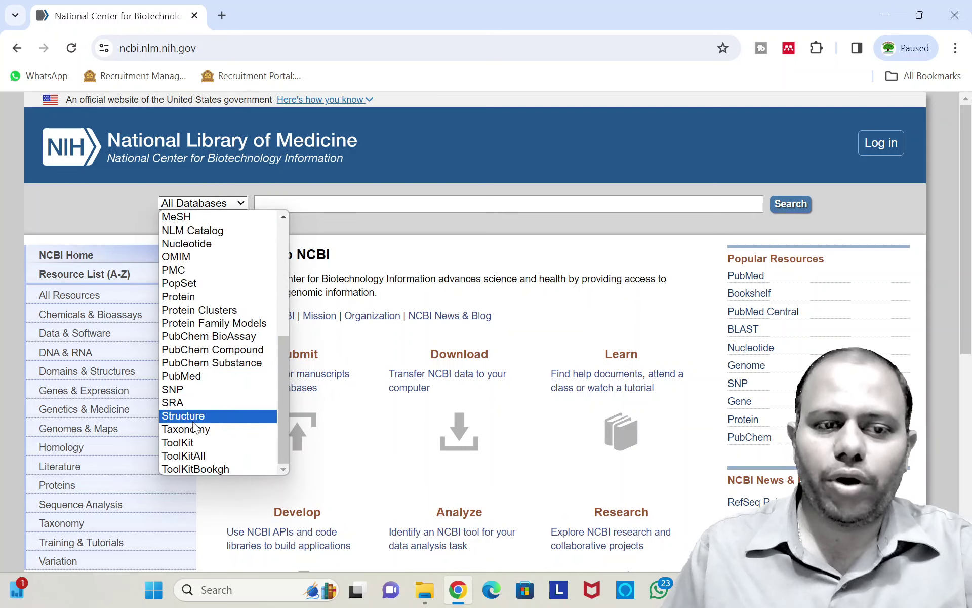
{"action": "scroll", "coordinate": [197, 426], "scroll_direction": "up", "scroll_amount": 3}
{"action": "scroll", "coordinate": [197, 427], "scroll_direction": "down", "scroll_amount": 4}
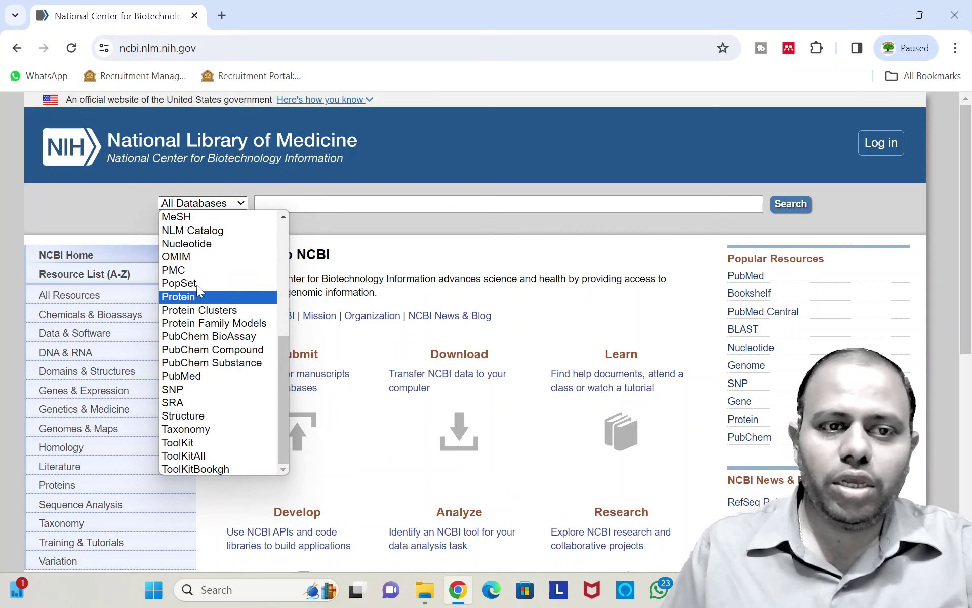
{"action": "left_click", "coordinate": [203, 244]}
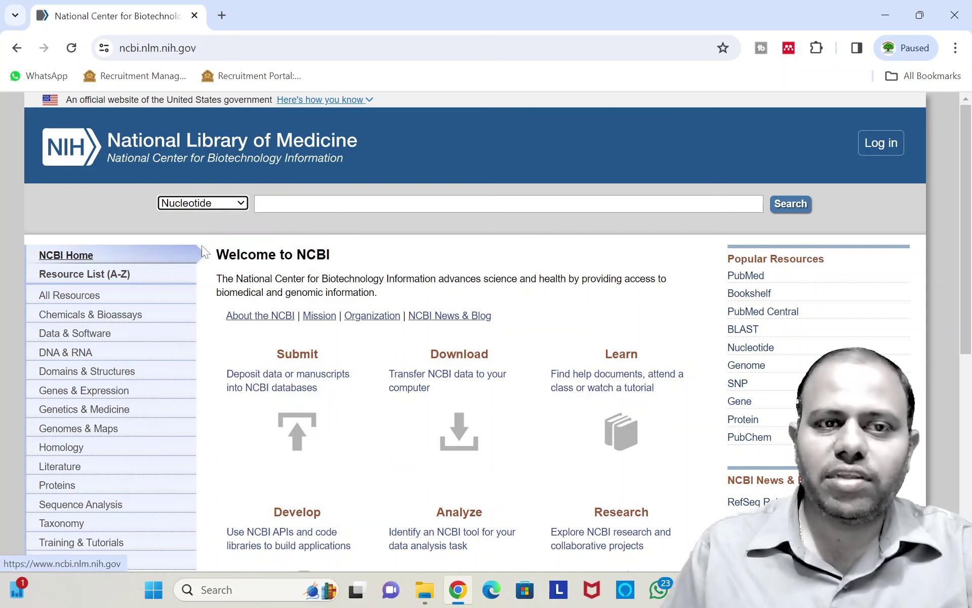
Search the Nucleotide database for "insulin".
{"action": "left_click", "coordinate": [306, 204]}
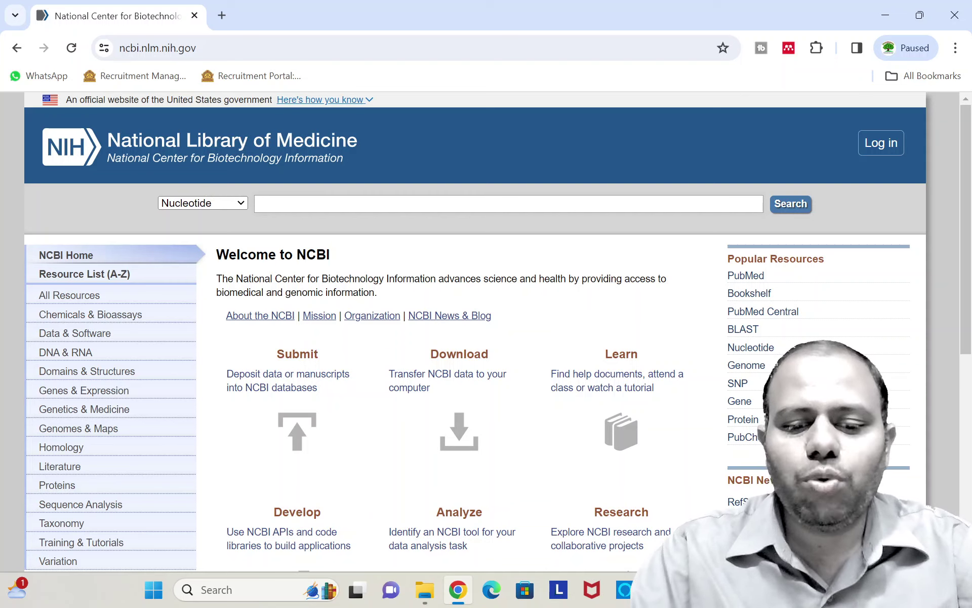
{"action": "type", "text": "i"}
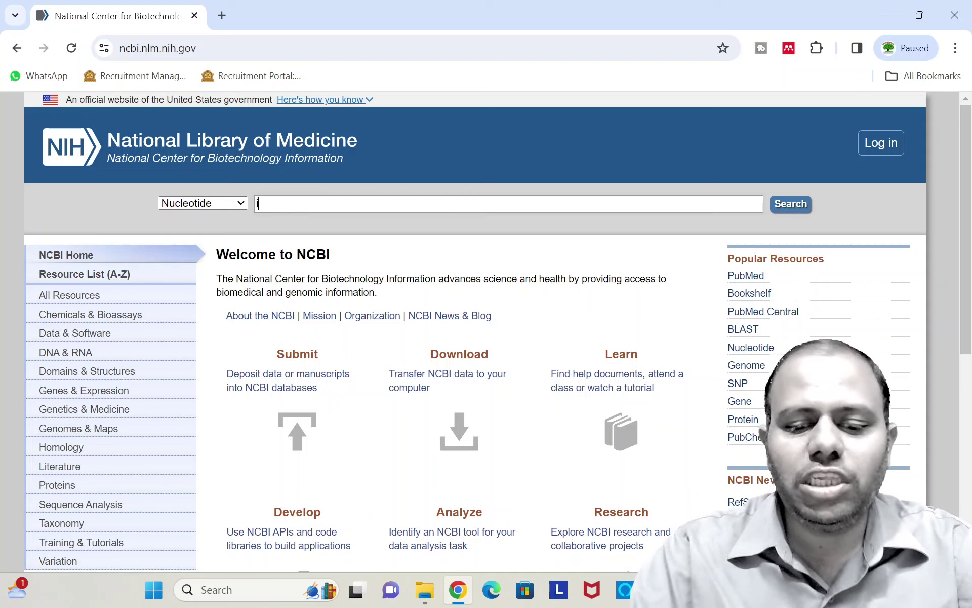
{"action": "type", "text": "nsulin"}
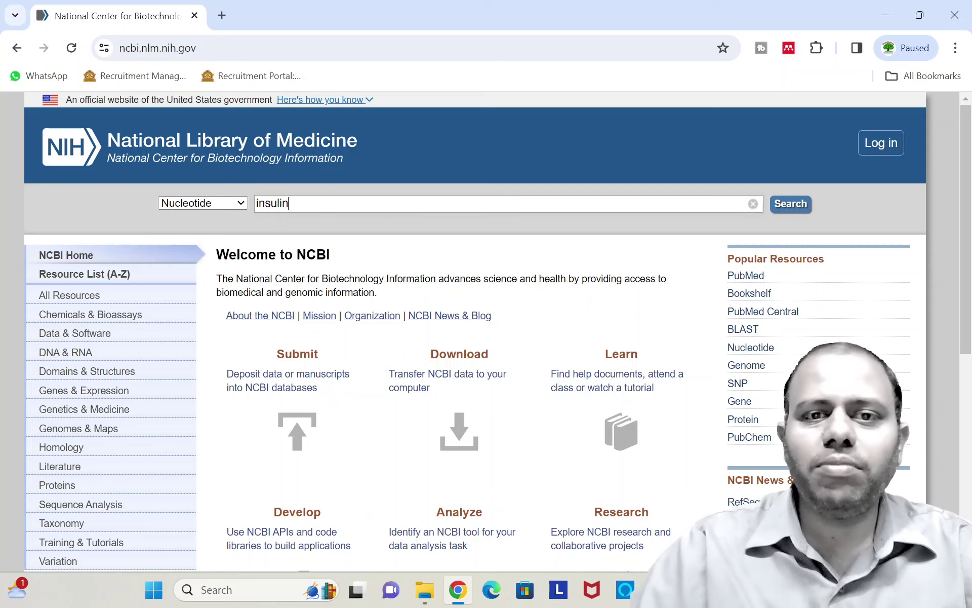
{"action": "left_click", "coordinate": [789, 204]}
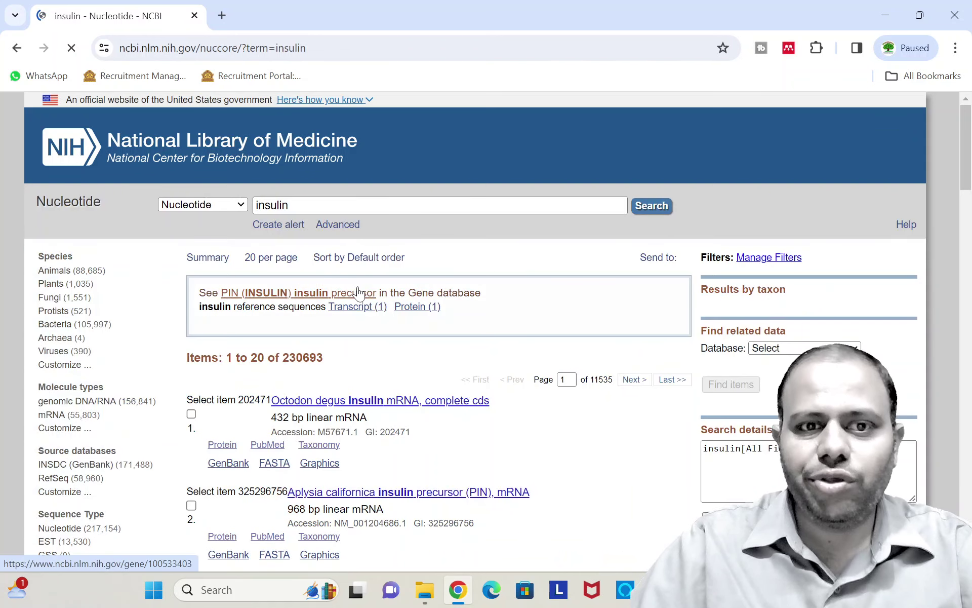
Open the record "Homo sapiens insulin (INS) gene, complete cds" from the search results.
{"action": "scroll", "coordinate": [326, 371], "scroll_direction": "down", "scroll_amount": 4}
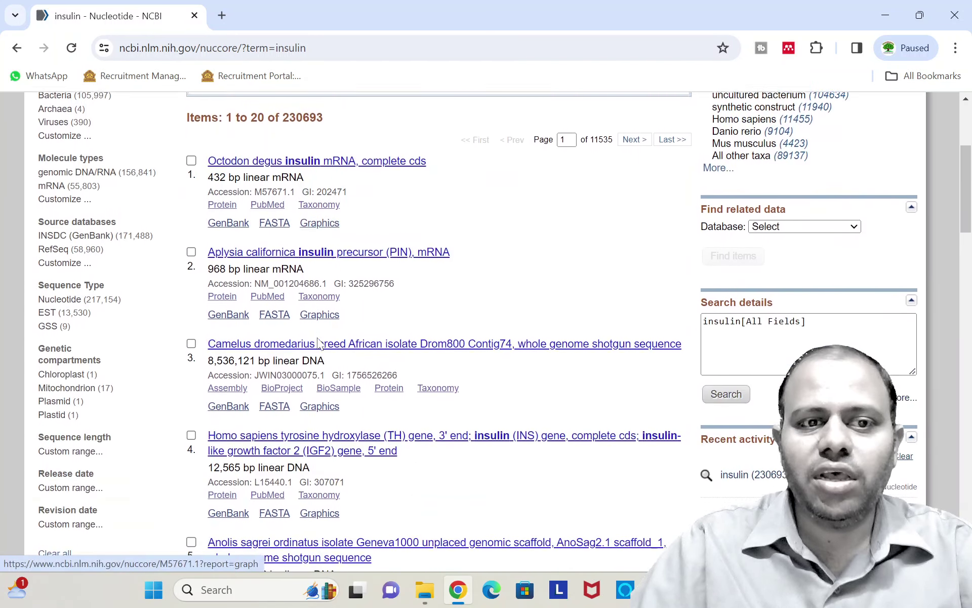
{"action": "scroll", "coordinate": [329, 329], "scroll_direction": "down", "scroll_amount": 7}
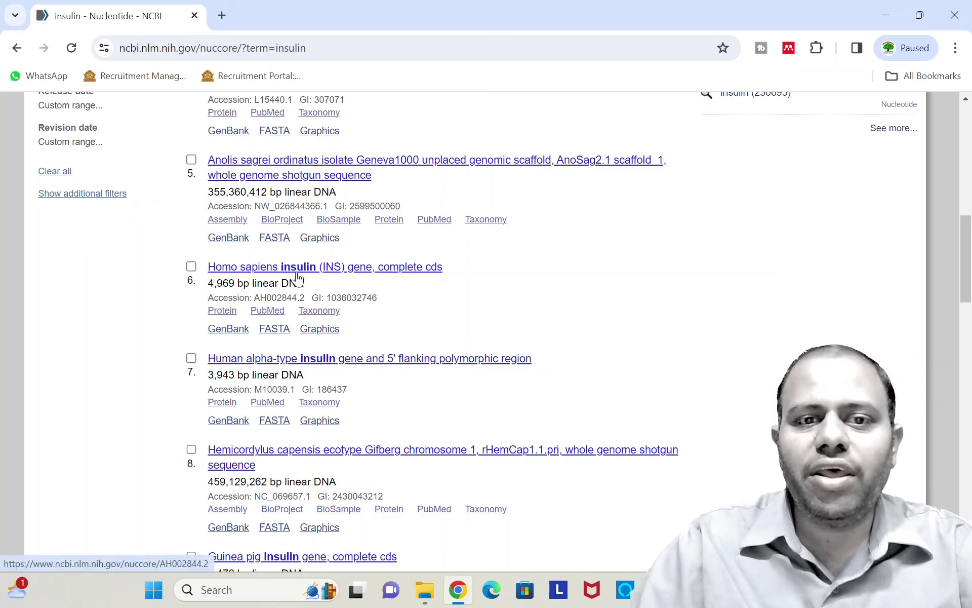
{"action": "left_click", "coordinate": [229, 267]}
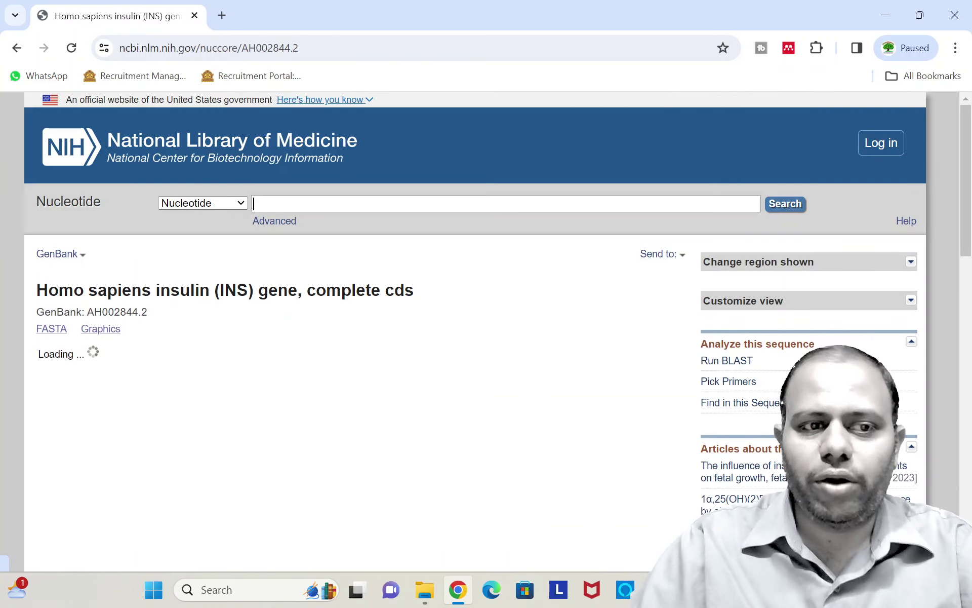
Examine the insulin gene's GenBank record, including its accession line, references, feature annotations and origin sequence.
{"action": "scroll", "coordinate": [193, 332], "scroll_direction": "down", "scroll_amount": 3}
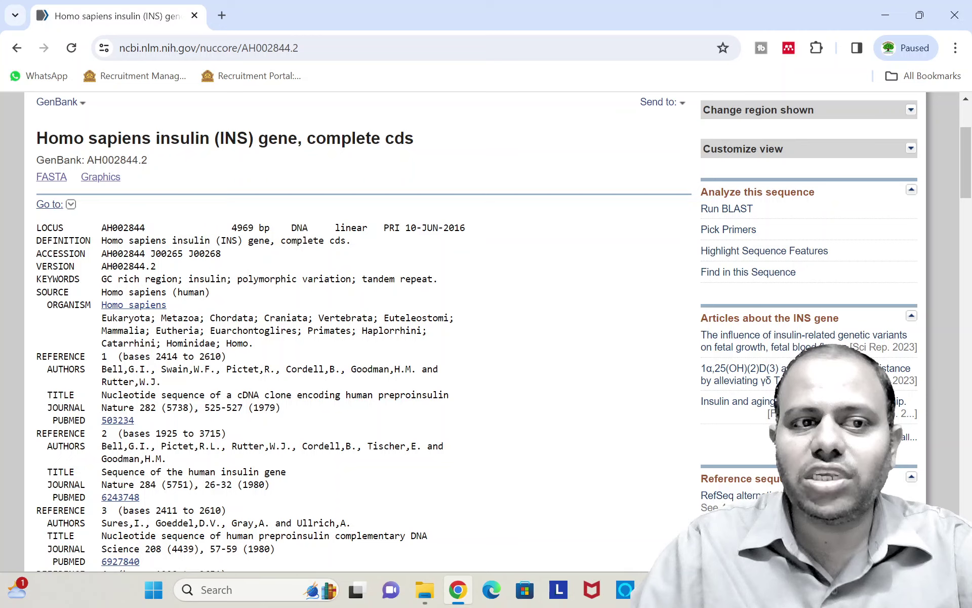
{"action": "left_click_drag", "start_coordinate": [101, 253], "coordinate": [188, 253]}
{"action": "left_click", "coordinate": [189, 253]}
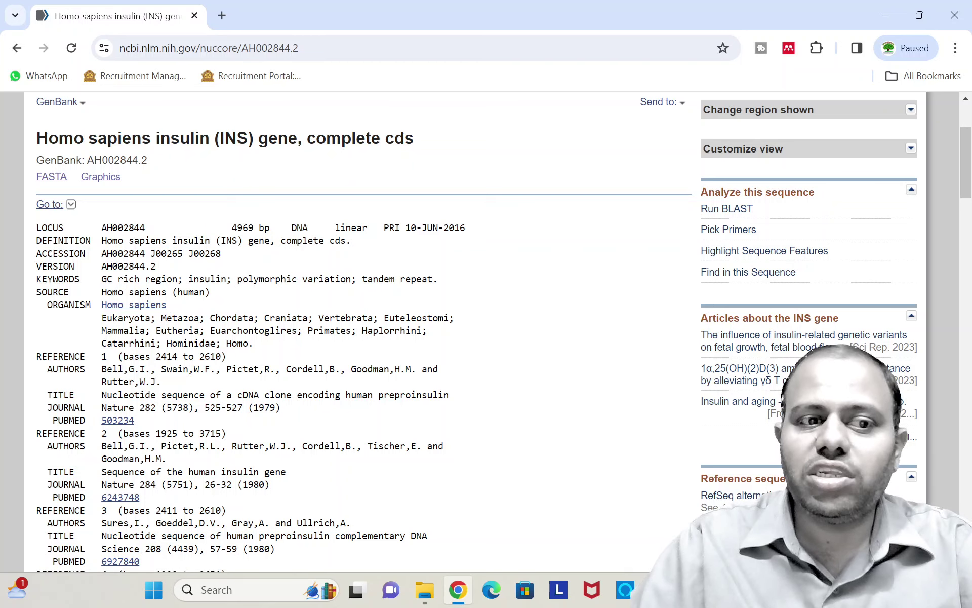
{"action": "scroll", "coordinate": [354, 329], "scroll_direction": "down", "scroll_amount": 2}
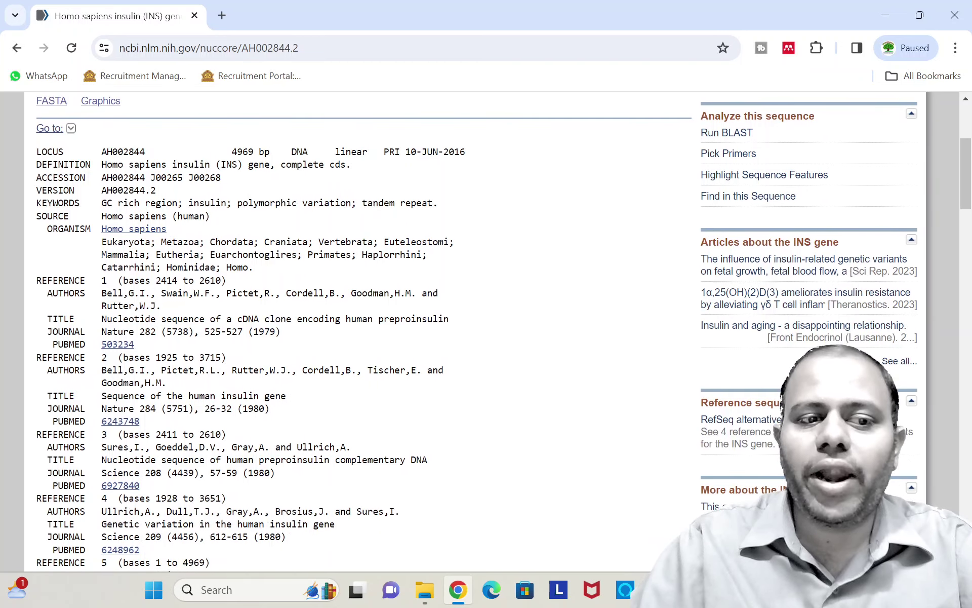
{"action": "scroll", "coordinate": [113, 400], "scroll_direction": "down", "scroll_amount": 7}
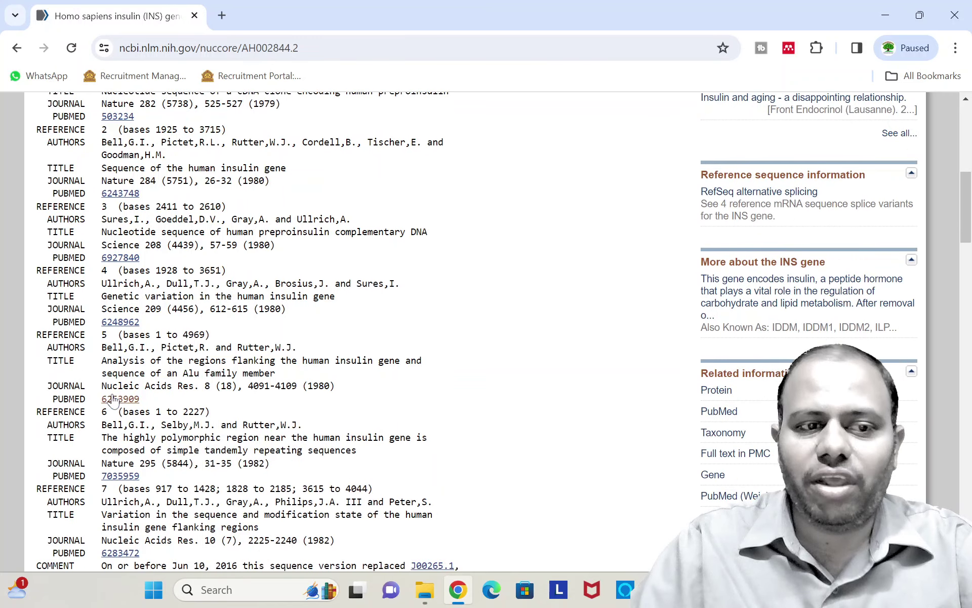
{"action": "scroll", "coordinate": [112, 400], "scroll_direction": "down", "scroll_amount": 6}
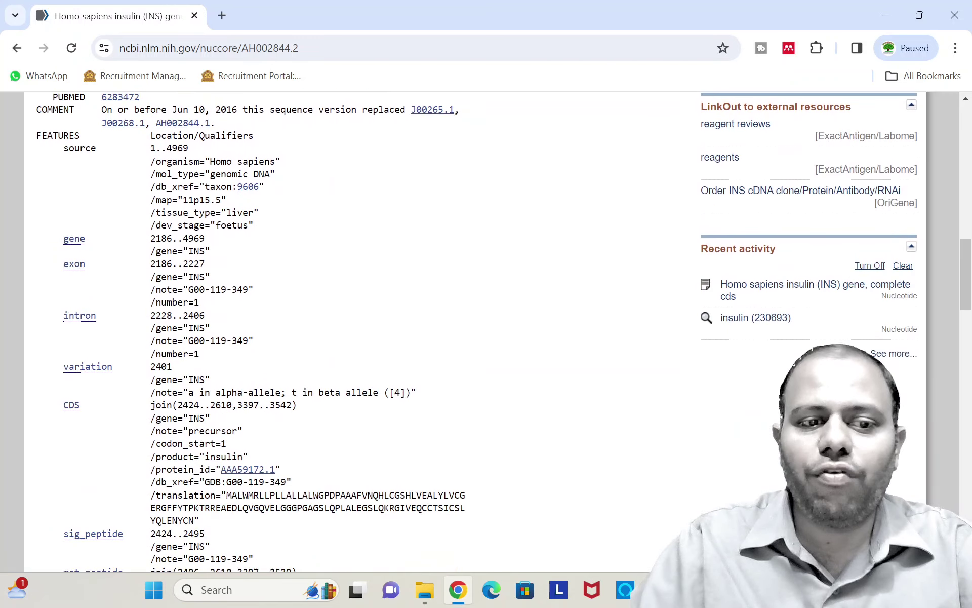
{"action": "scroll", "coordinate": [113, 400], "scroll_direction": "down", "scroll_amount": 10}
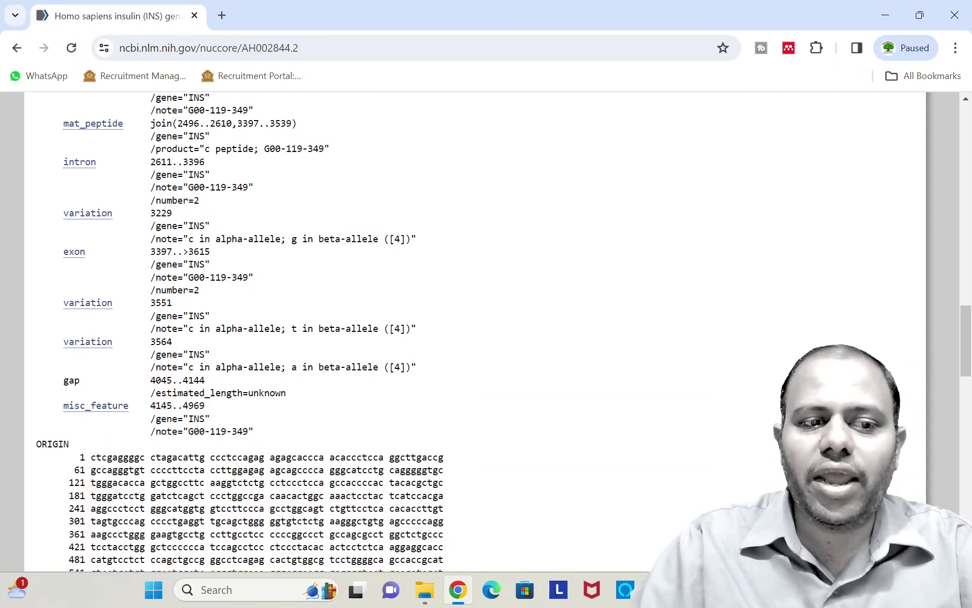
{"action": "scroll", "coordinate": [238, 329], "scroll_direction": "down", "scroll_amount": 4}
{"action": "scroll", "coordinate": [238, 329], "scroll_direction": "down", "scroll_amount": 12}
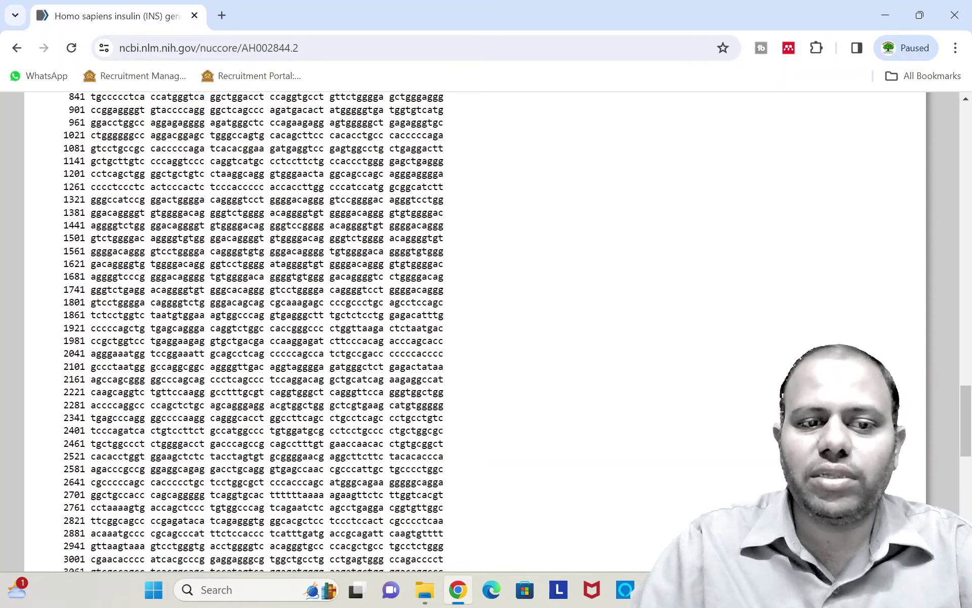
{"action": "scroll", "coordinate": [167, 365], "scroll_direction": "up", "scroll_amount": 20}
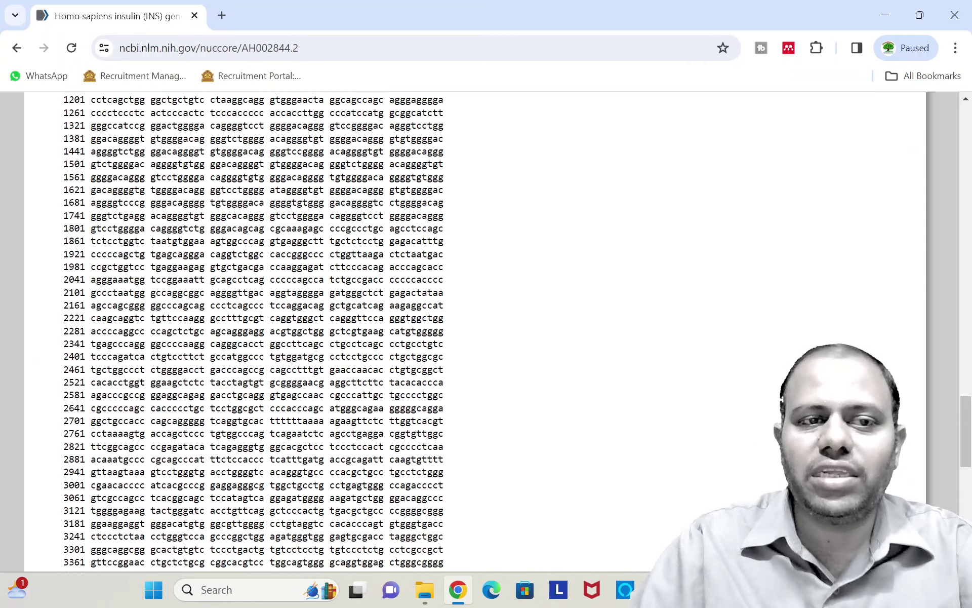
{"action": "scroll", "coordinate": [167, 364], "scroll_direction": "up", "scroll_amount": 15}
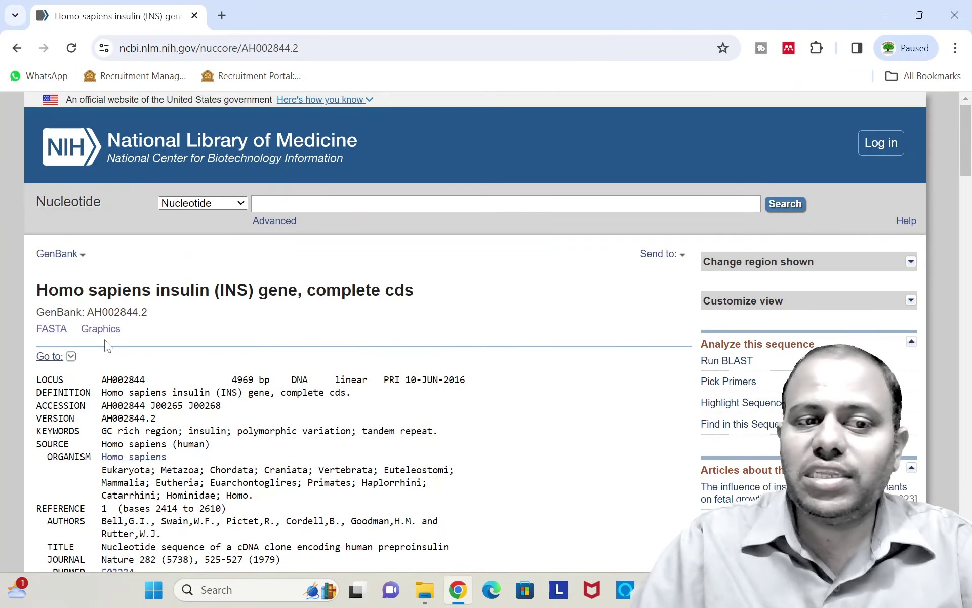
Show the insulin gene record in FASTA format and look through the whole sequence.
{"action": "left_click", "coordinate": [58, 334]}
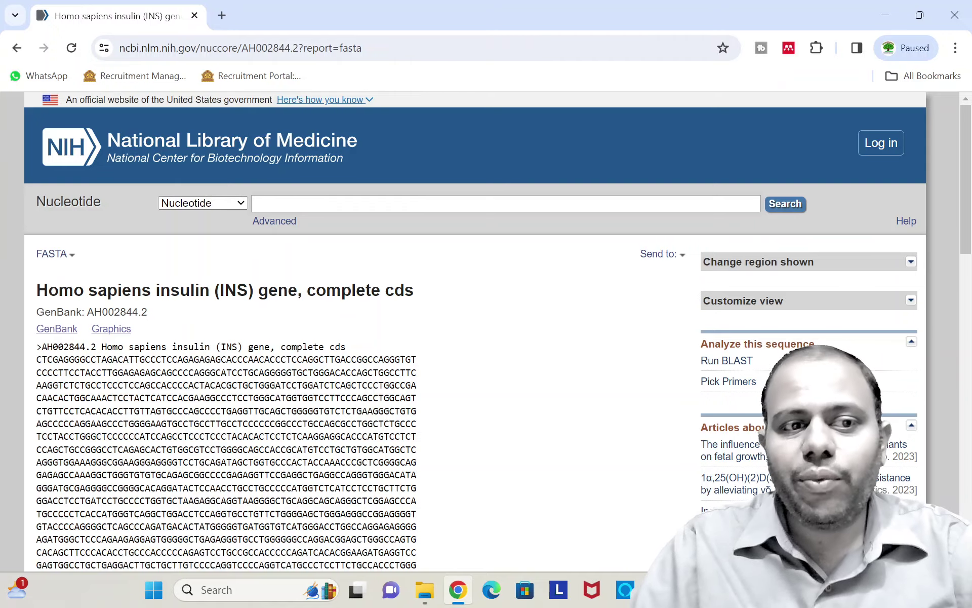
{"action": "scroll", "coordinate": [354, 329], "scroll_direction": "down", "scroll_amount": 15}
{"action": "scroll", "coordinate": [123, 355], "scroll_direction": "down", "scroll_amount": 8}
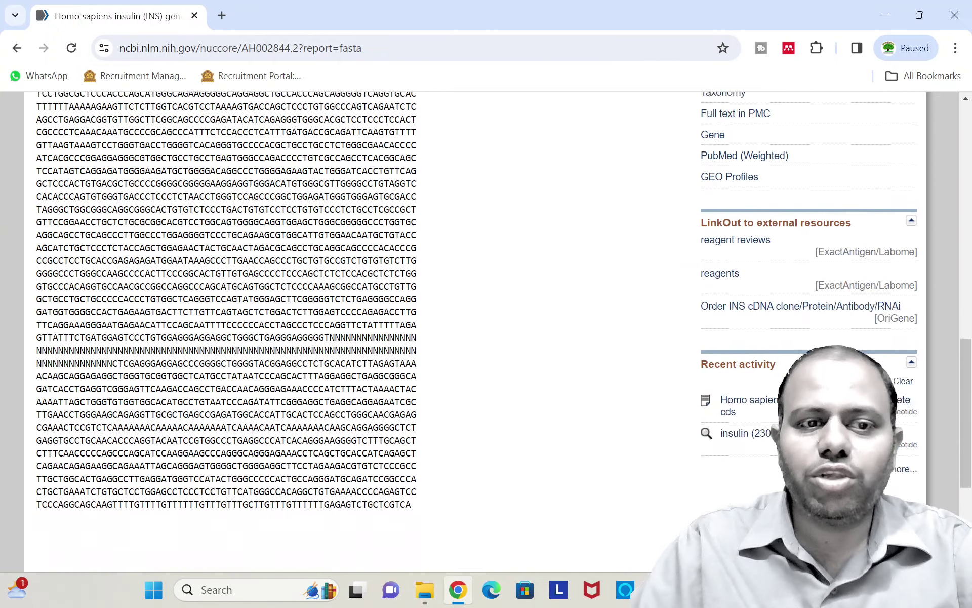
{"action": "scroll", "coordinate": [226, 332], "scroll_direction": "up", "scroll_amount": 20}
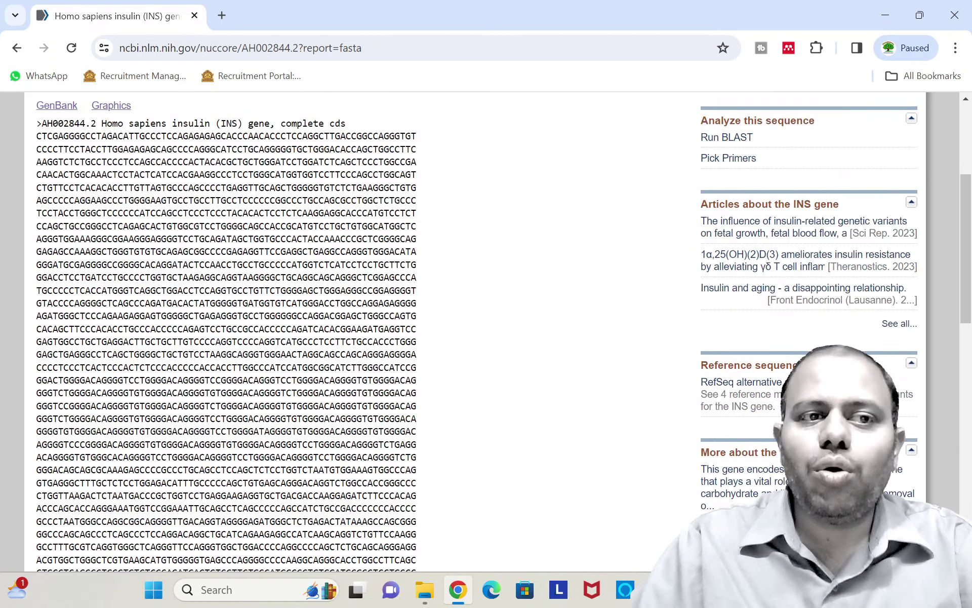
{"action": "scroll", "coordinate": [354, 329], "scroll_direction": "up", "scroll_amount": 3}
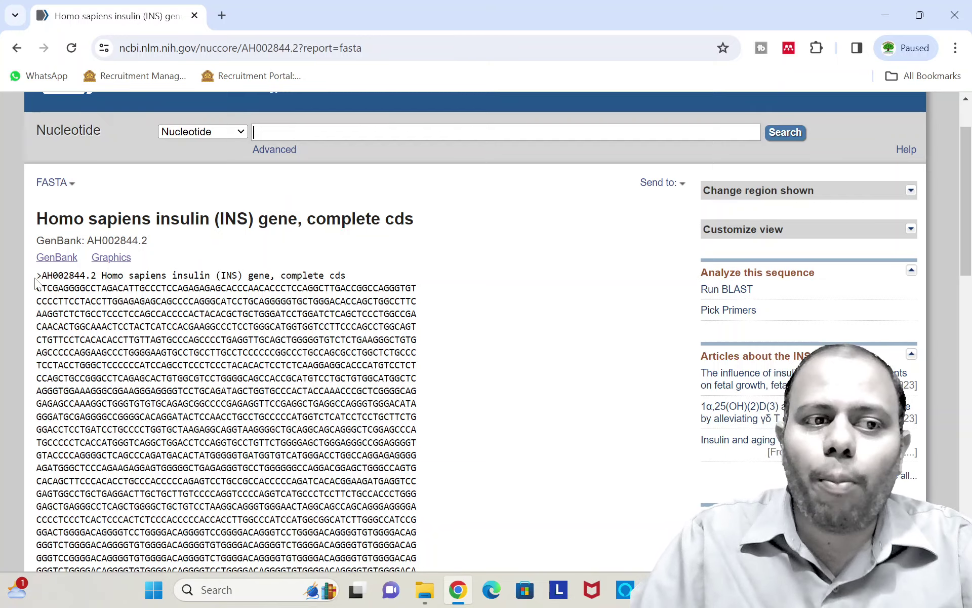
Copy the complete FASTA entry of the insulin gene, from the header line to the last base.
{"action": "left_click_drag", "start_coordinate": [38, 282], "coordinate": [419, 350]}
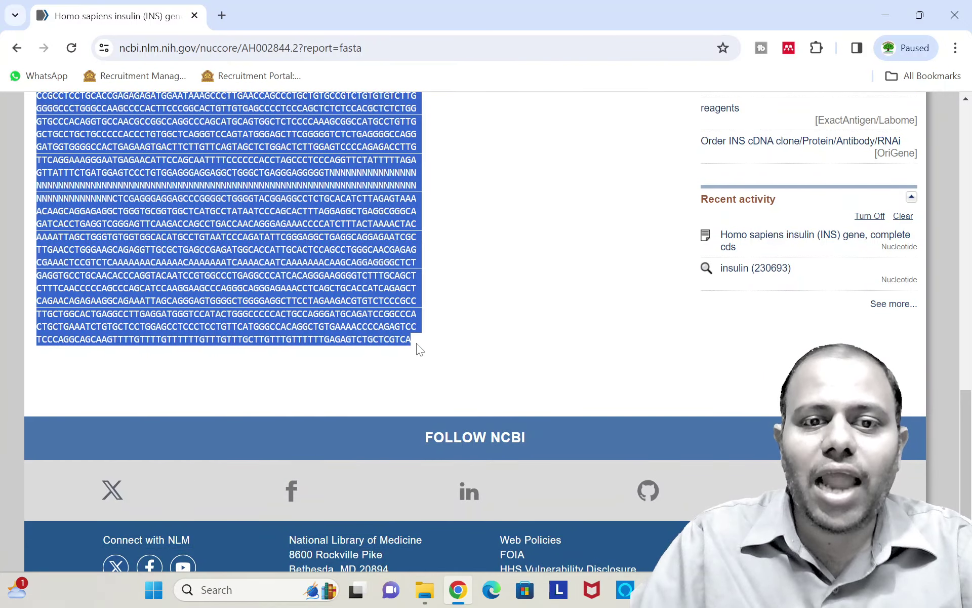
{"action": "right_click", "coordinate": [366, 300]}
{"action": "left_click", "coordinate": [387, 317]}
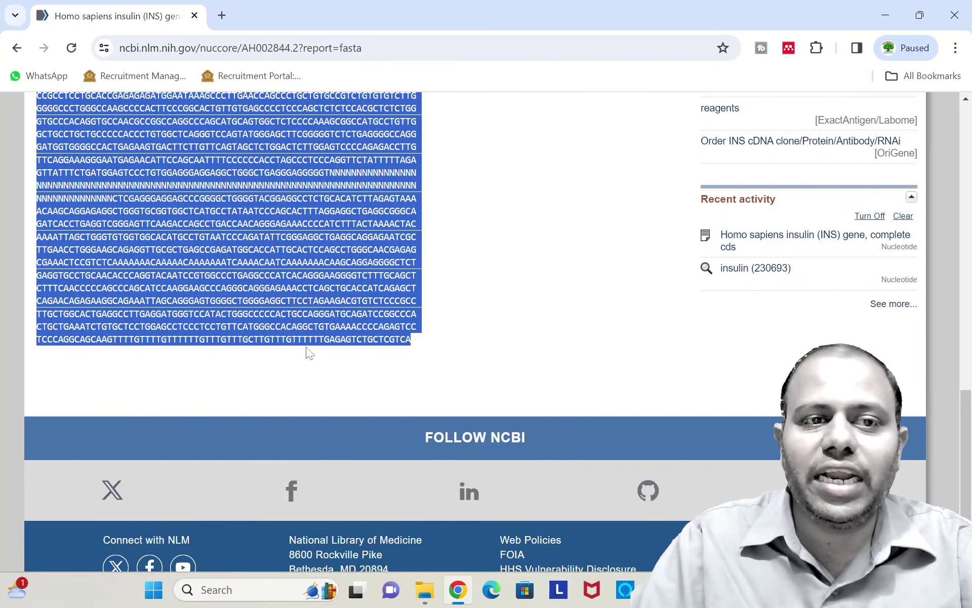
{"action": "scroll", "coordinate": [309, 352], "scroll_direction": "up", "scroll_amount": 6}
{"action": "scroll", "coordinate": [309, 352], "scroll_direction": "up", "scroll_amount": 10}
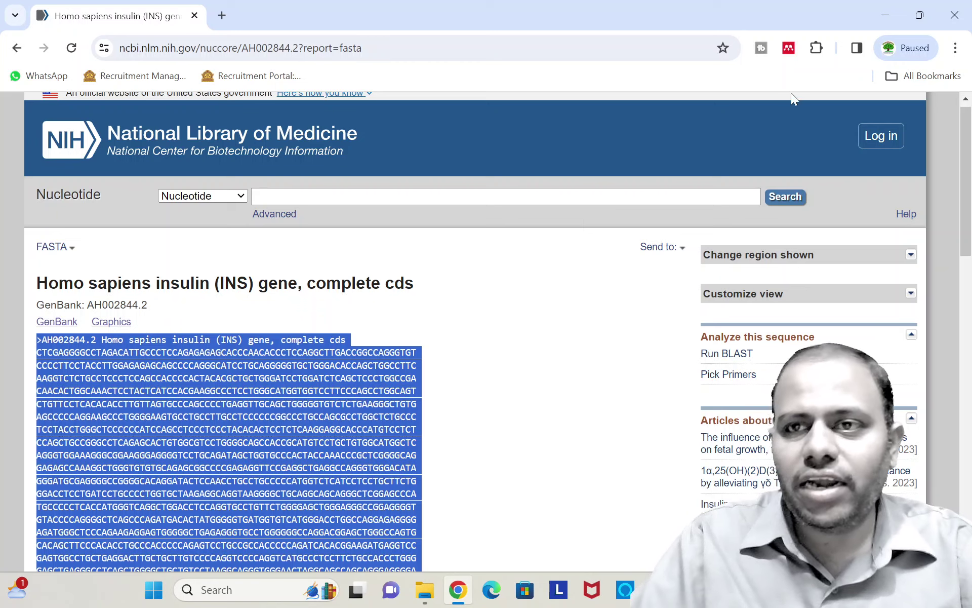
Minimize the open windows and create a text document on the desktop, keeping its default name.
{"action": "left_click", "coordinate": [883, 13]}
{"action": "left_click", "coordinate": [885, 6]}
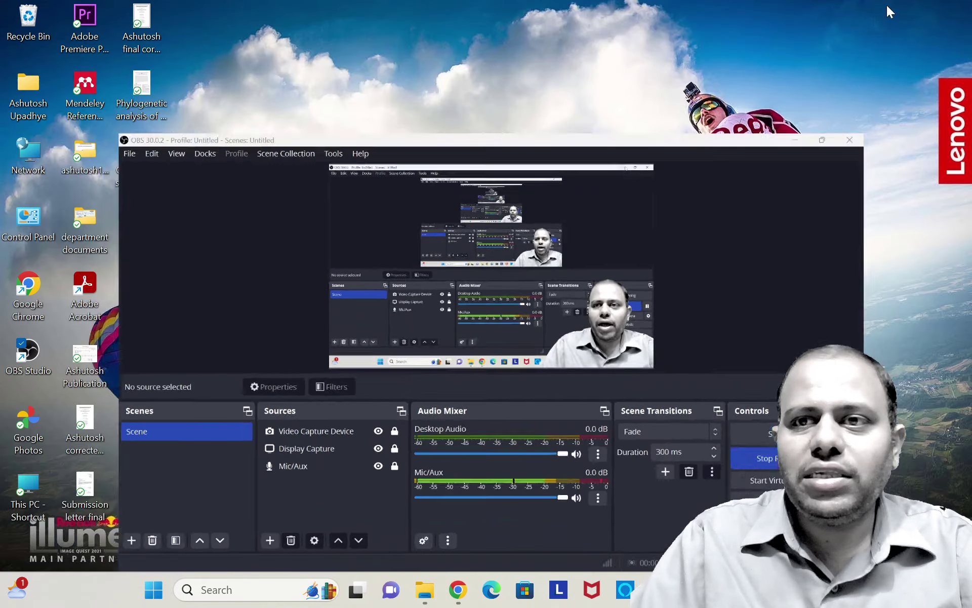
{"action": "right_click", "coordinate": [384, 246]}
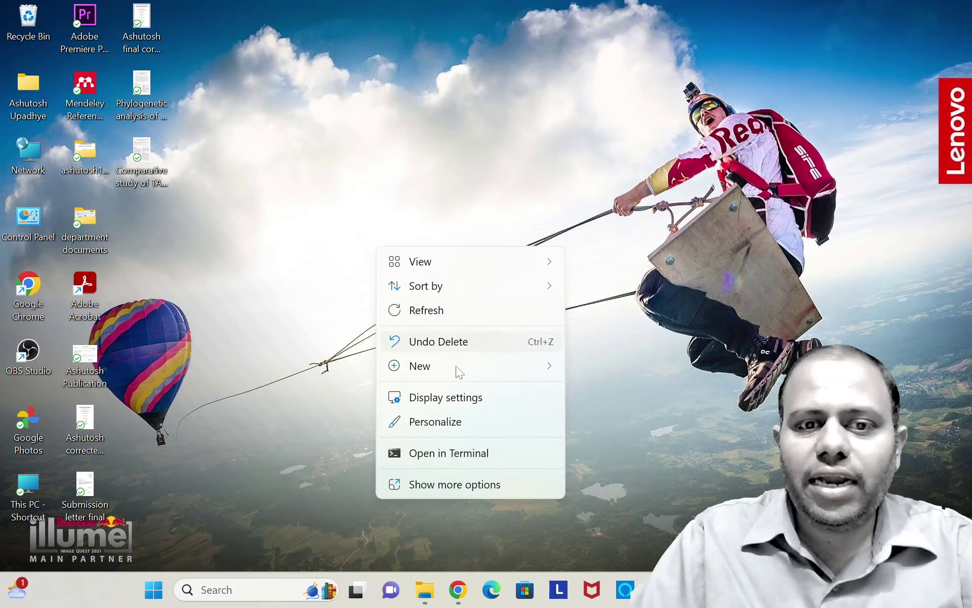
{"action": "mouse_move", "coordinate": [499, 363]}
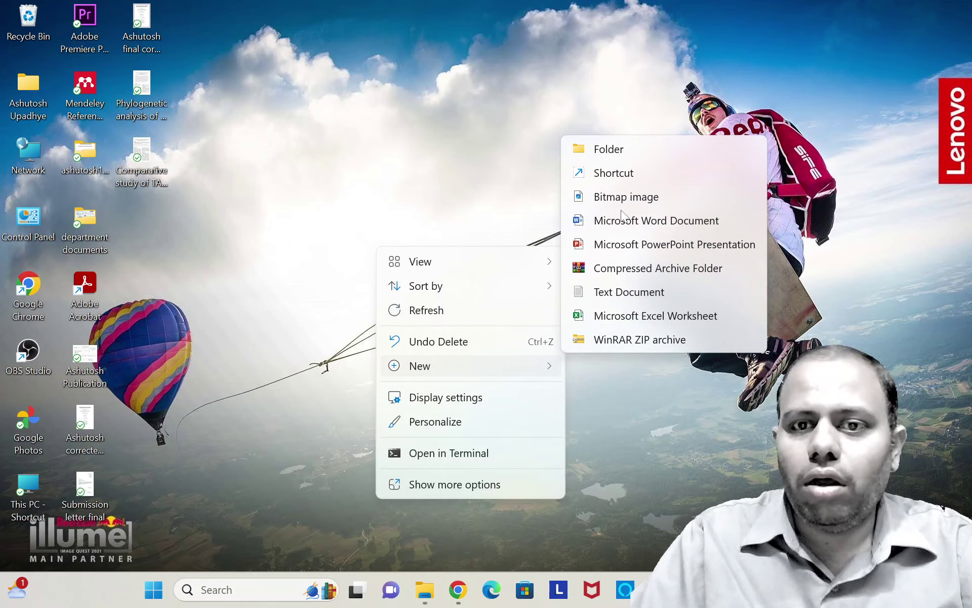
{"action": "left_click", "coordinate": [615, 299]}
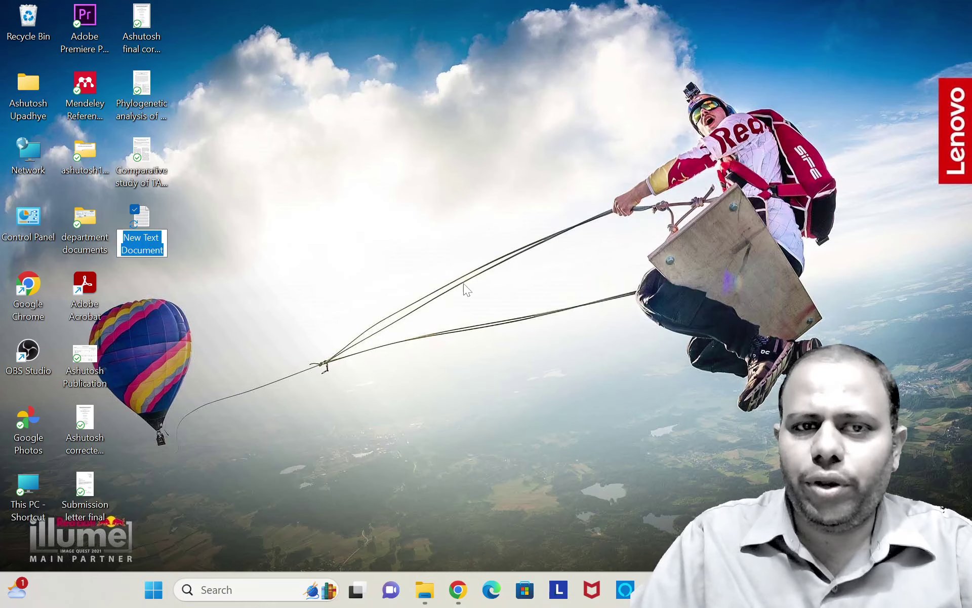
{"action": "key", "text": "Return"}
Open the new text document in Notepad and paste the copied FASTA sequence into it.
{"action": "double_click", "coordinate": [146, 217]}
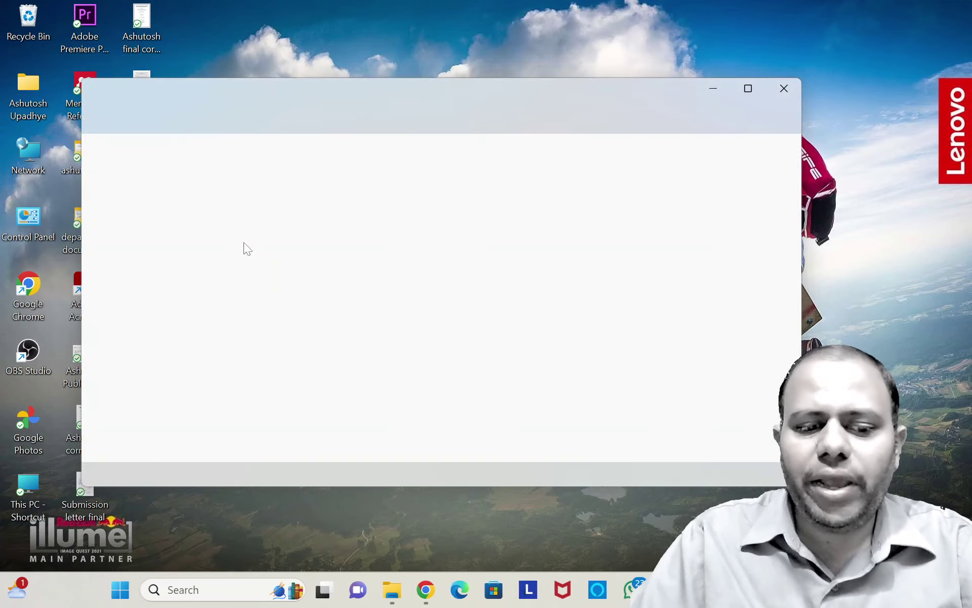
{"action": "key", "text": "ctrl+v"}
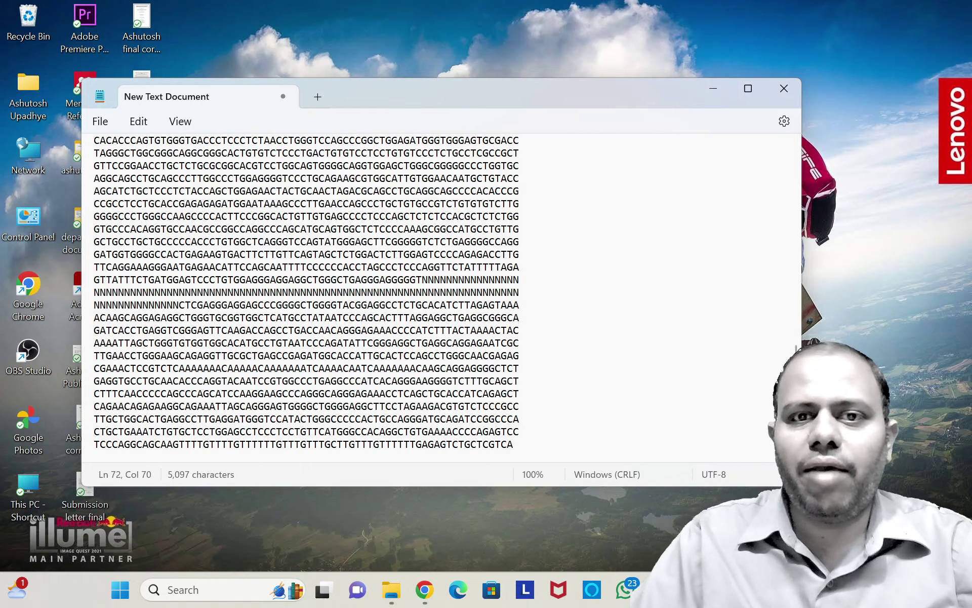
{"action": "scroll", "coordinate": [582, 233], "scroll_direction": "up", "scroll_amount": 5}
{"action": "scroll", "coordinate": [580, 234], "scroll_direction": "up", "scroll_amount": 7}
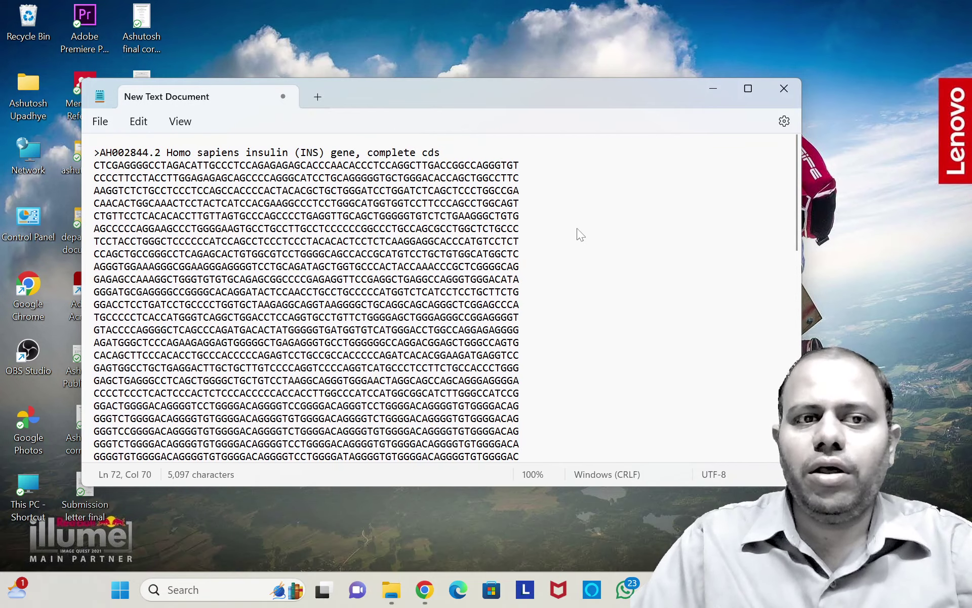
Review the pasted insulin gene sequence in the text document from its FASTA header to the last base.
{"action": "scroll", "coordinate": [580, 234], "scroll_direction": "down", "scroll_amount": 11}
{"action": "scroll", "coordinate": [253, 228], "scroll_direction": "down", "scroll_amount": 5}
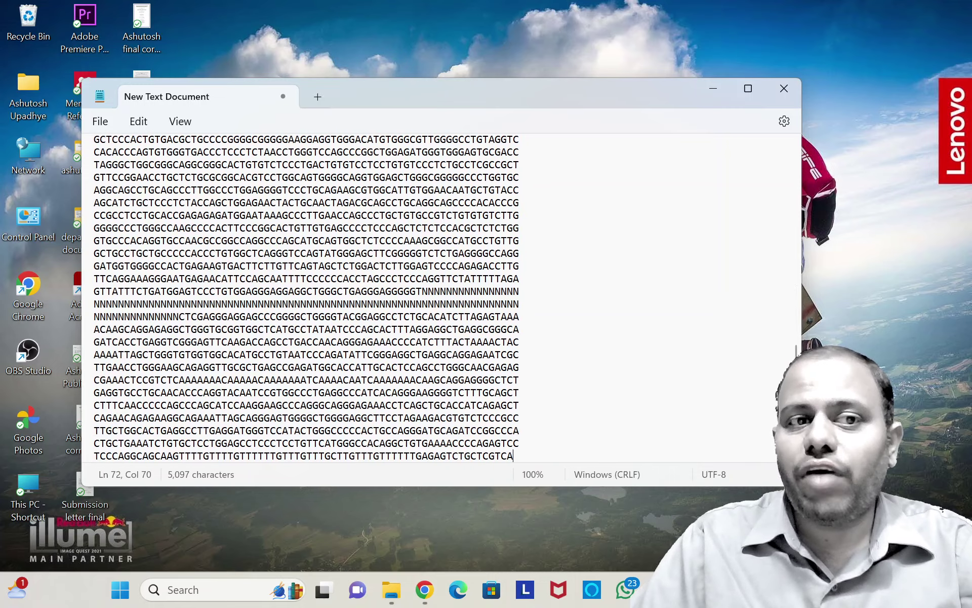
{"action": "scroll", "coordinate": [344, 304], "scroll_direction": "up", "scroll_amount": 15}
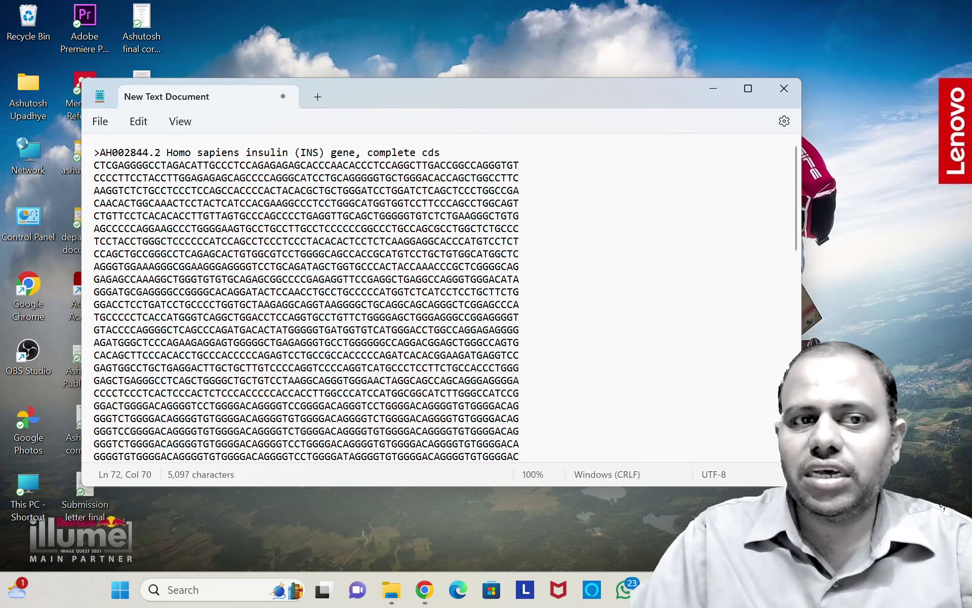
Minimize the text document, switch back to the NCBI page in Chrome and decline the visitor survey.
{"action": "left_click", "coordinate": [713, 90]}
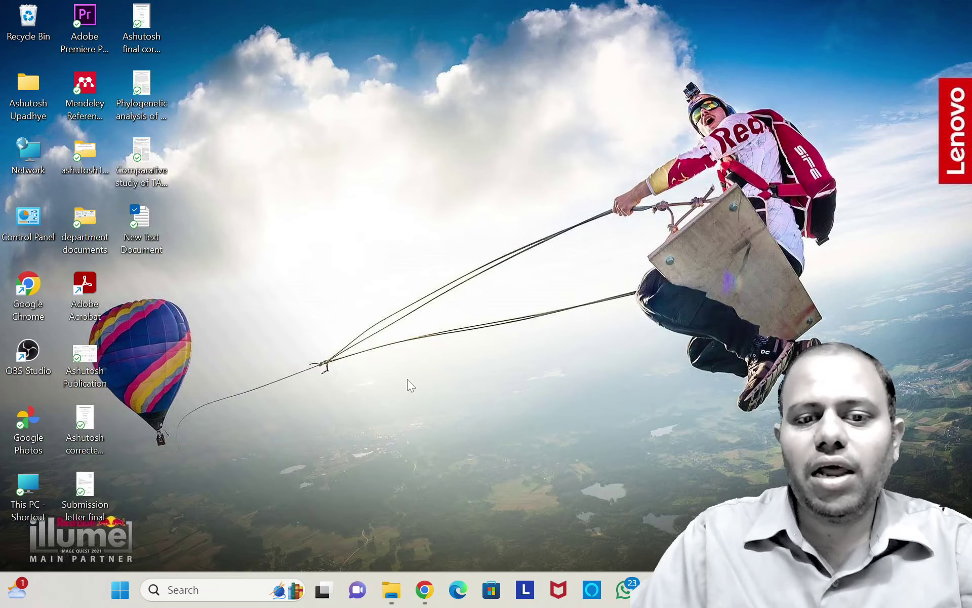
{"action": "left_click", "coordinate": [424, 590]}
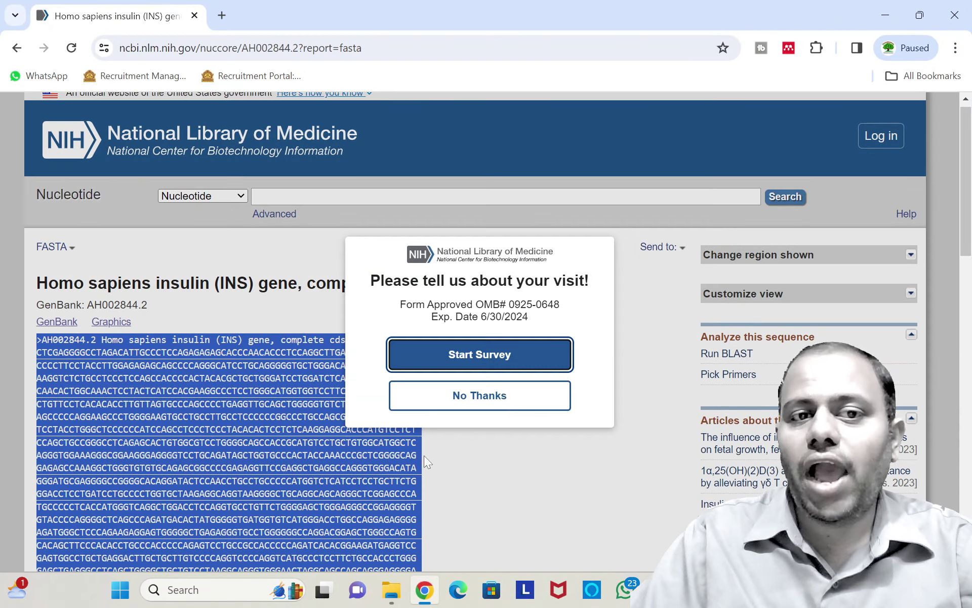
{"action": "left_click", "coordinate": [499, 410]}
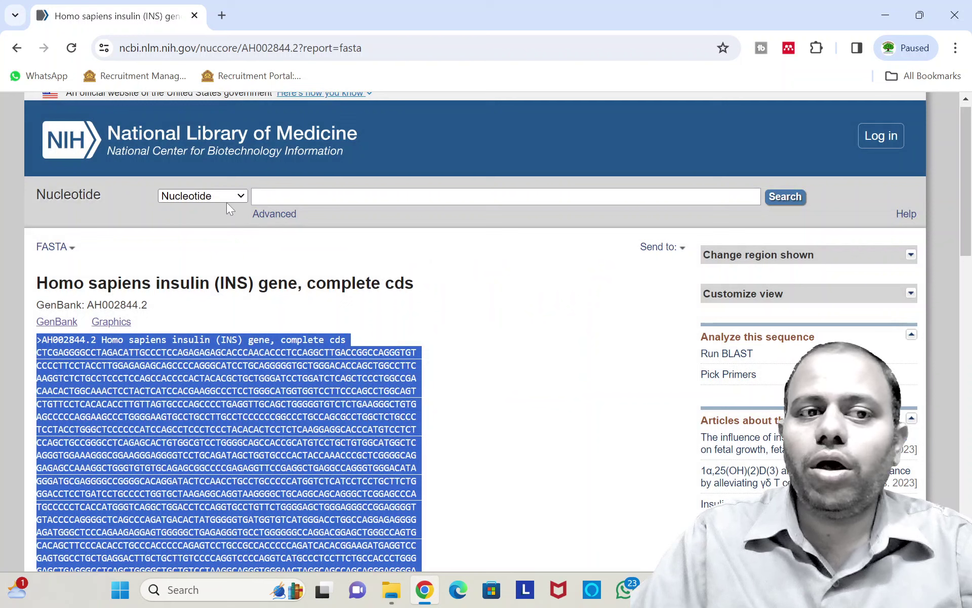
Search the NCBI Protein database for "insulin".
{"action": "left_click", "coordinate": [237, 200]}
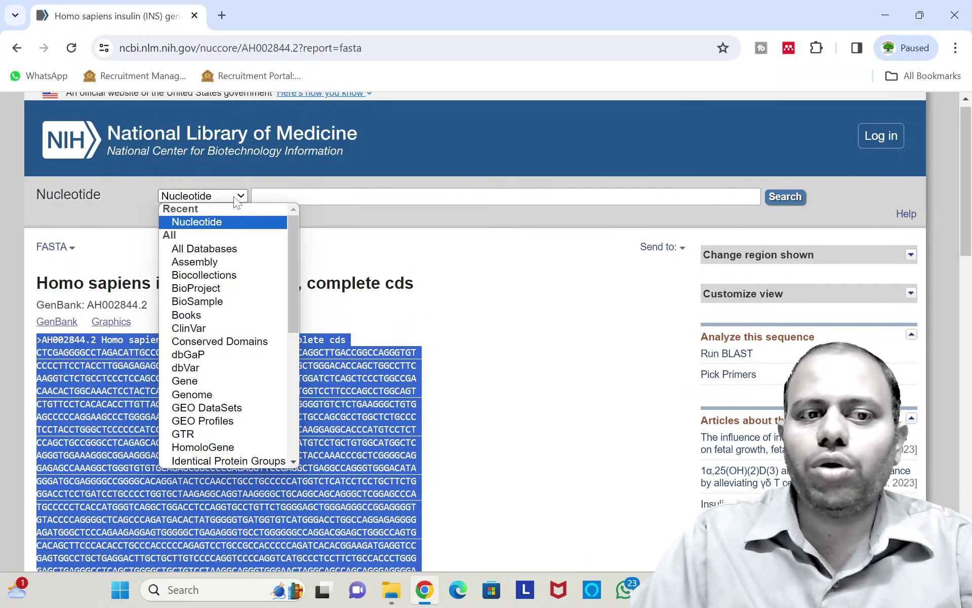
{"action": "scroll", "coordinate": [191, 353], "scroll_direction": "down", "scroll_amount": 3}
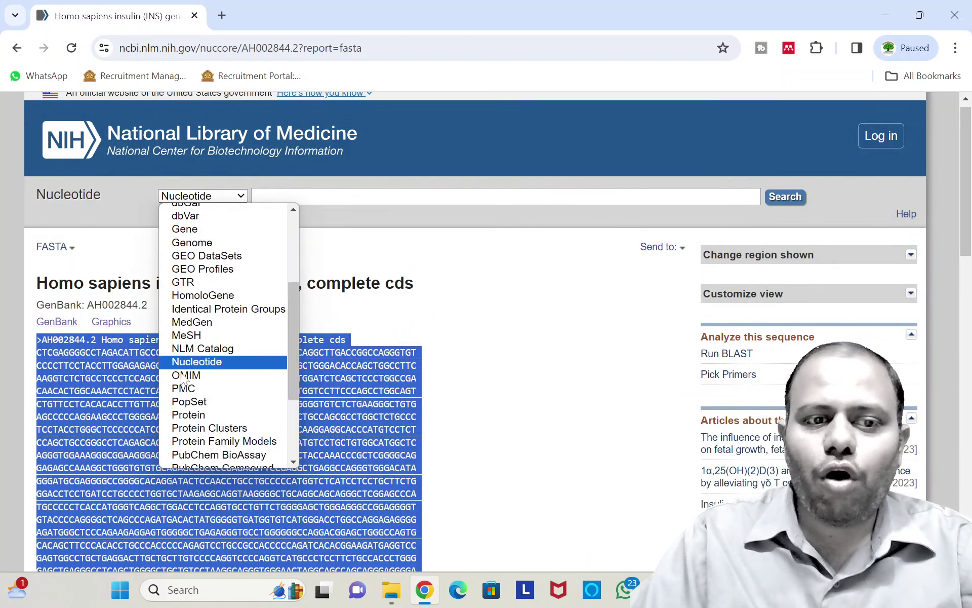
{"action": "left_click", "coordinate": [193, 414]}
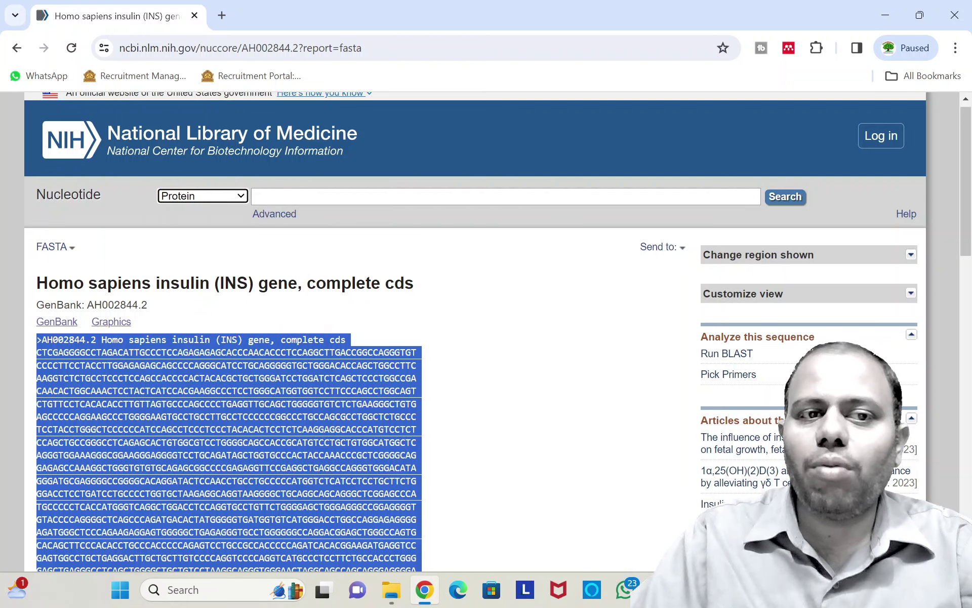
{"action": "key", "text": "Tab"}
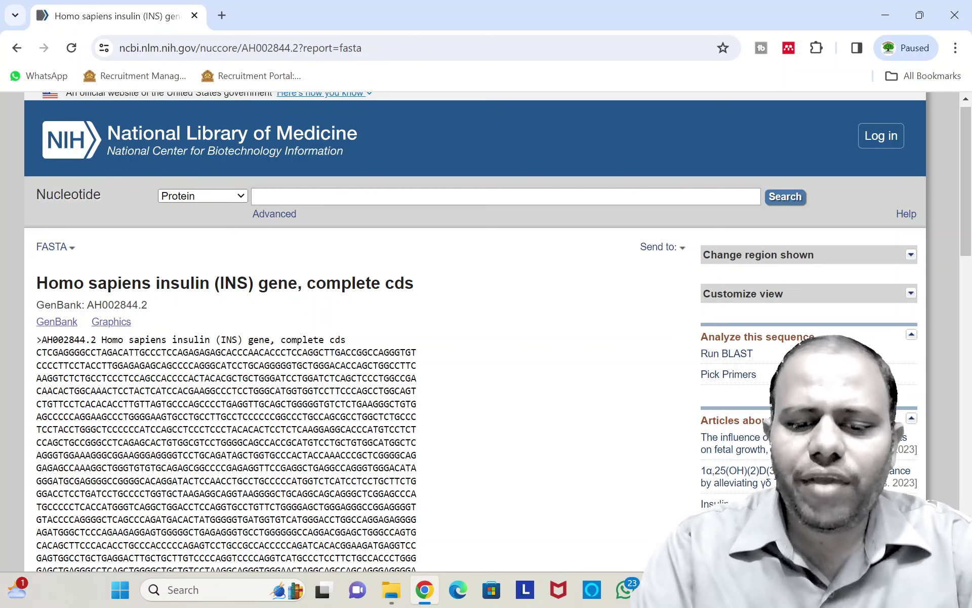
{"action": "type", "text": "insul"}
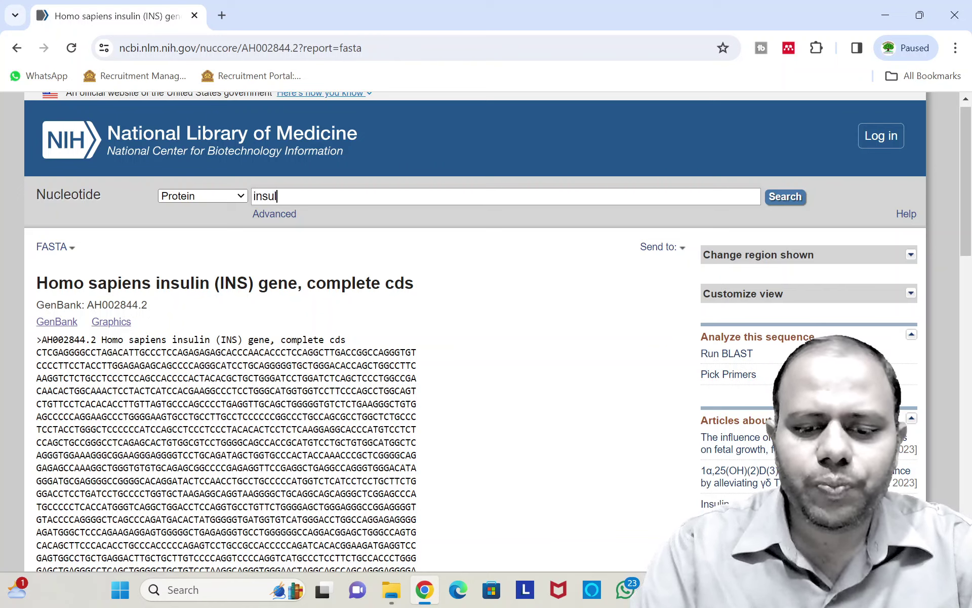
{"action": "type", "text": "in"}
{"action": "key", "text": "Return"}
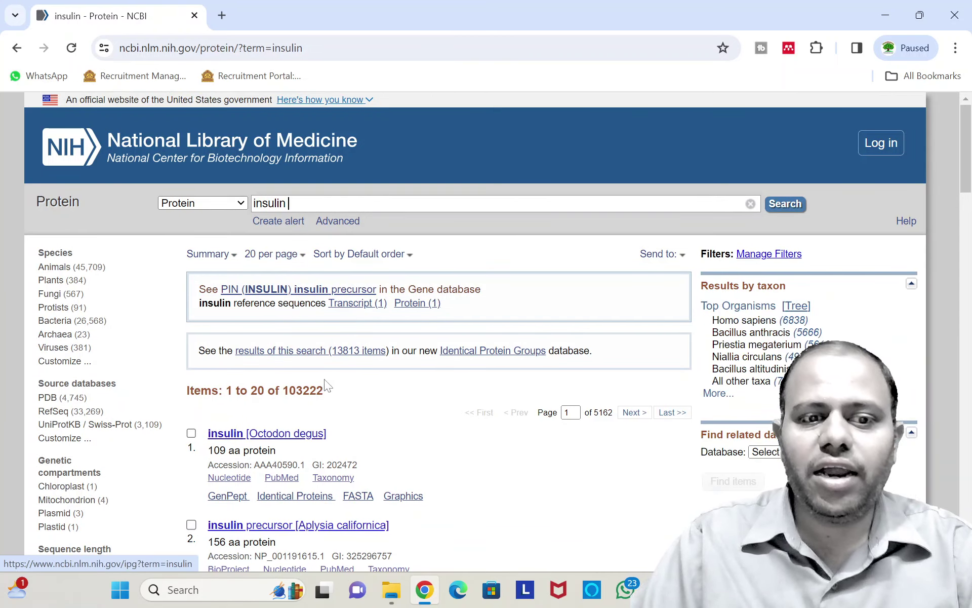
Find the 110 aa Homo sapiens insulin entry, accession AAA59172.1, in the protein results and open its record.
{"action": "scroll", "coordinate": [324, 385], "scroll_direction": "down", "scroll_amount": 1}
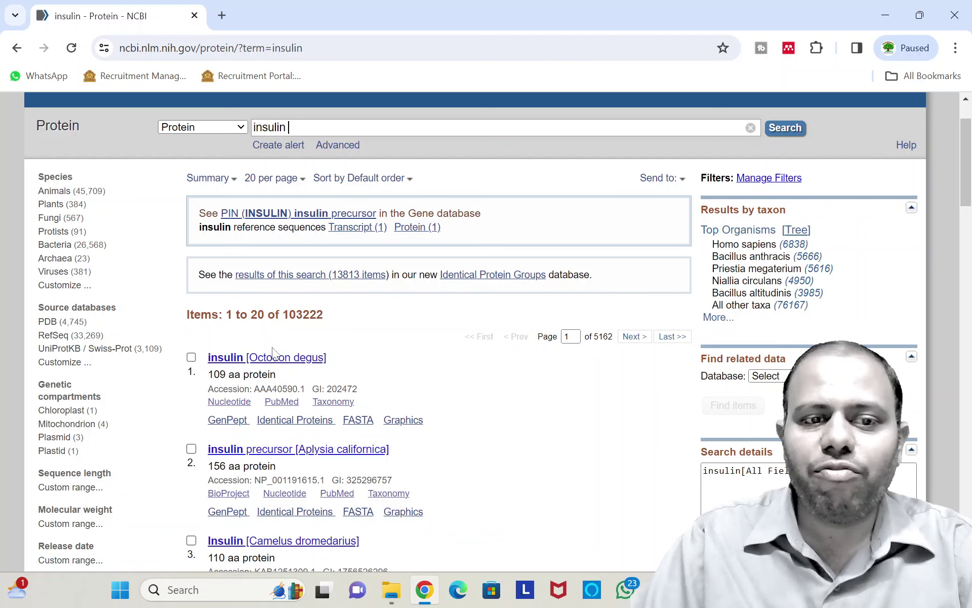
{"action": "scroll", "coordinate": [269, 368], "scroll_direction": "down", "scroll_amount": 1}
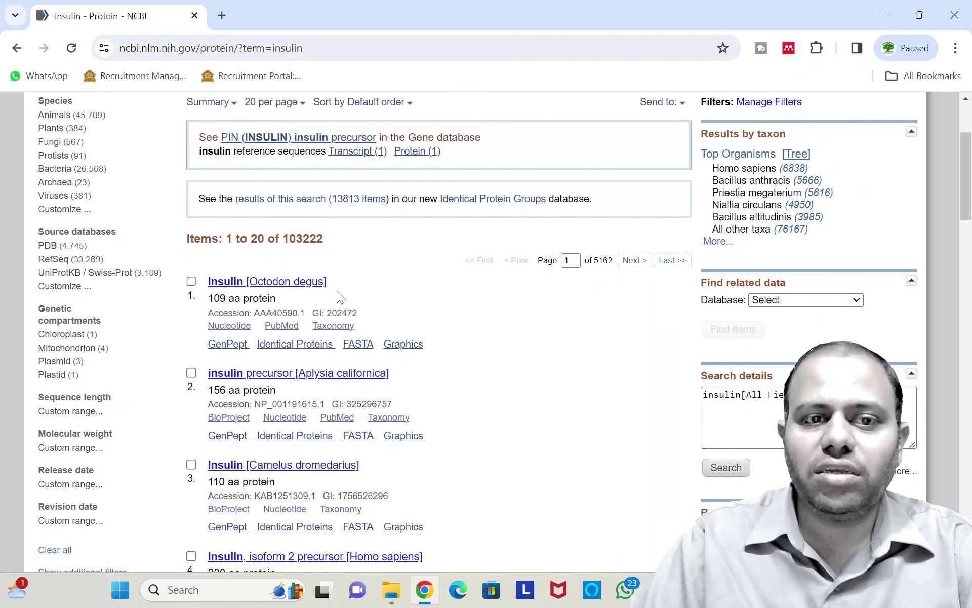
{"action": "scroll", "coordinate": [350, 292], "scroll_direction": "down", "scroll_amount": 3}
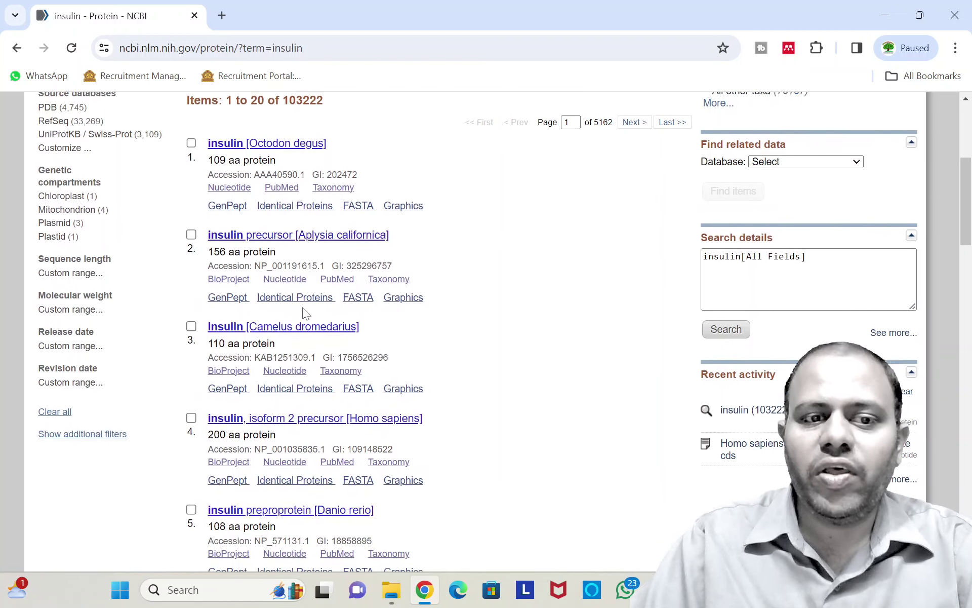
{"action": "scroll", "coordinate": [272, 326], "scroll_direction": "down", "scroll_amount": 5}
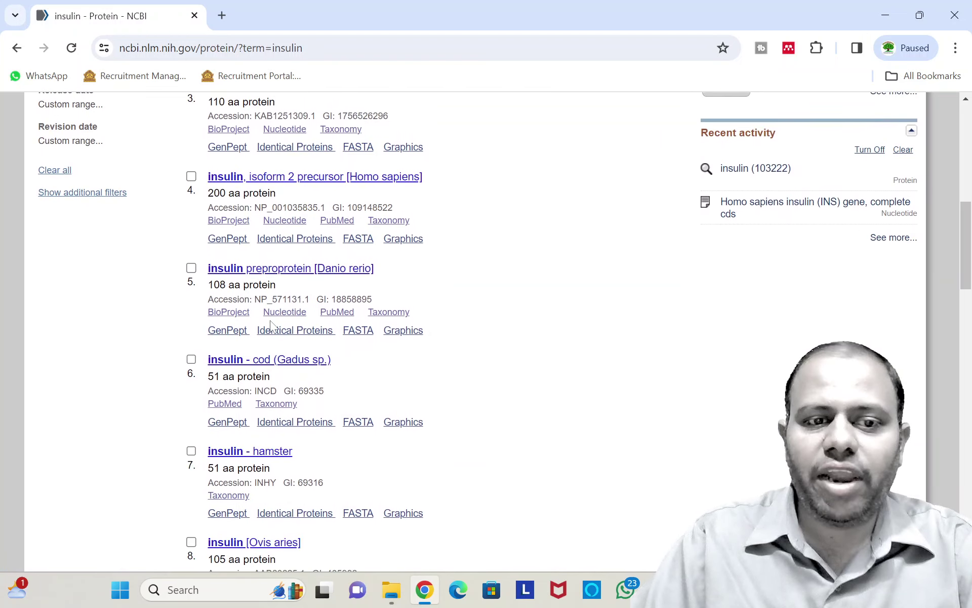
{"action": "scroll", "coordinate": [272, 326], "scroll_direction": "down", "scroll_amount": 3}
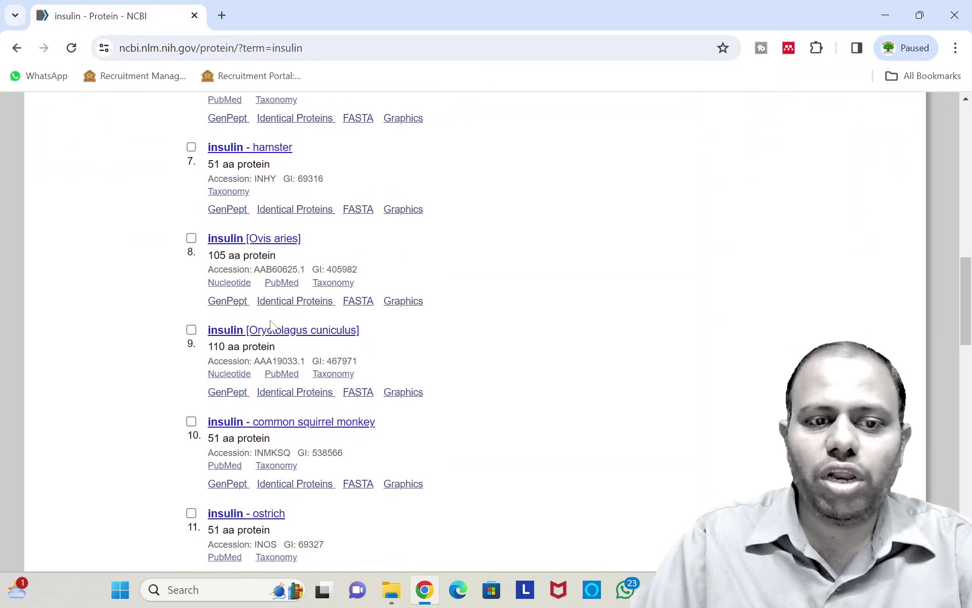
{"action": "scroll", "coordinate": [282, 353], "scroll_direction": "down", "scroll_amount": 5}
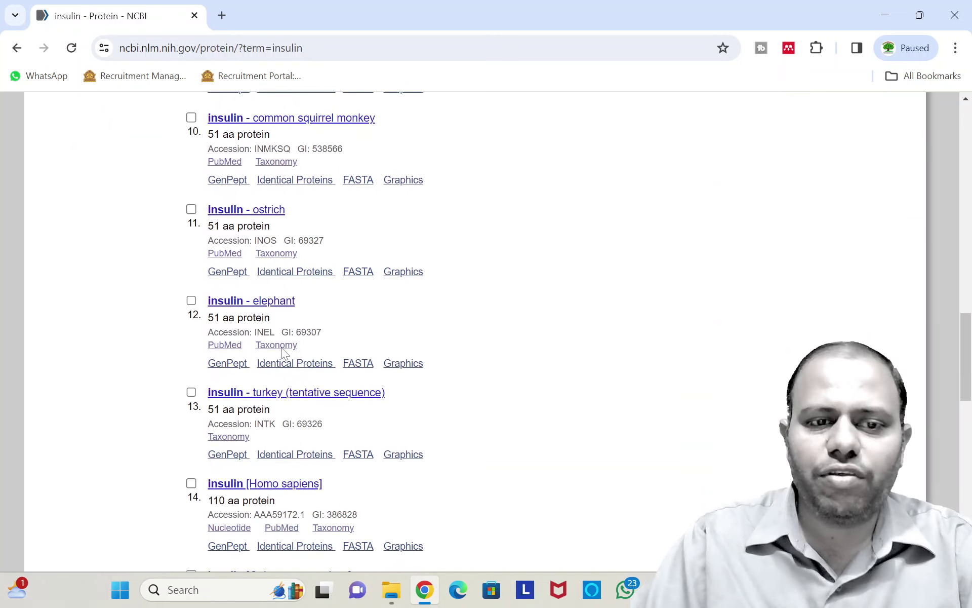
{"action": "scroll", "coordinate": [273, 353], "scroll_direction": "down", "scroll_amount": 2}
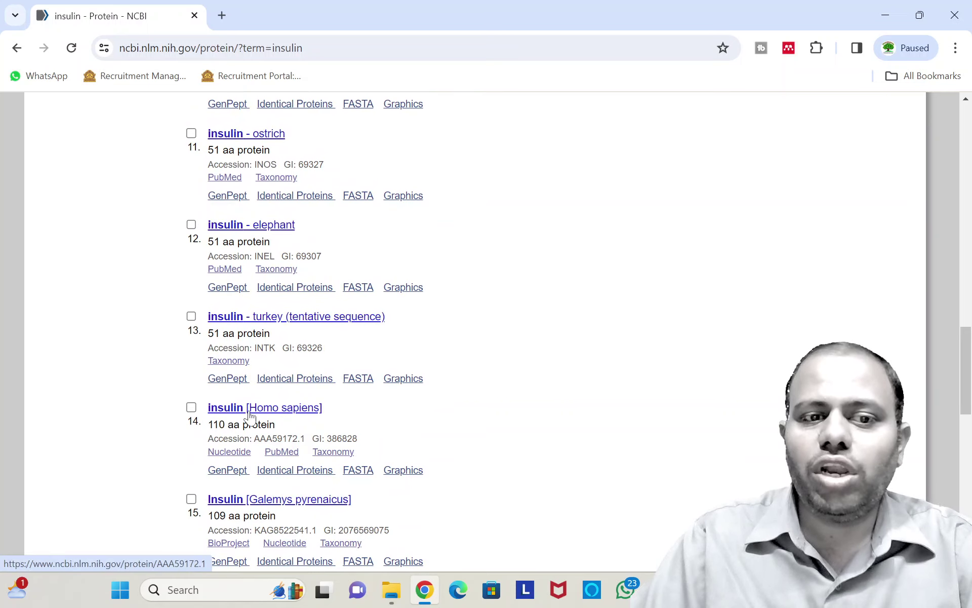
{"action": "left_click", "coordinate": [224, 414]}
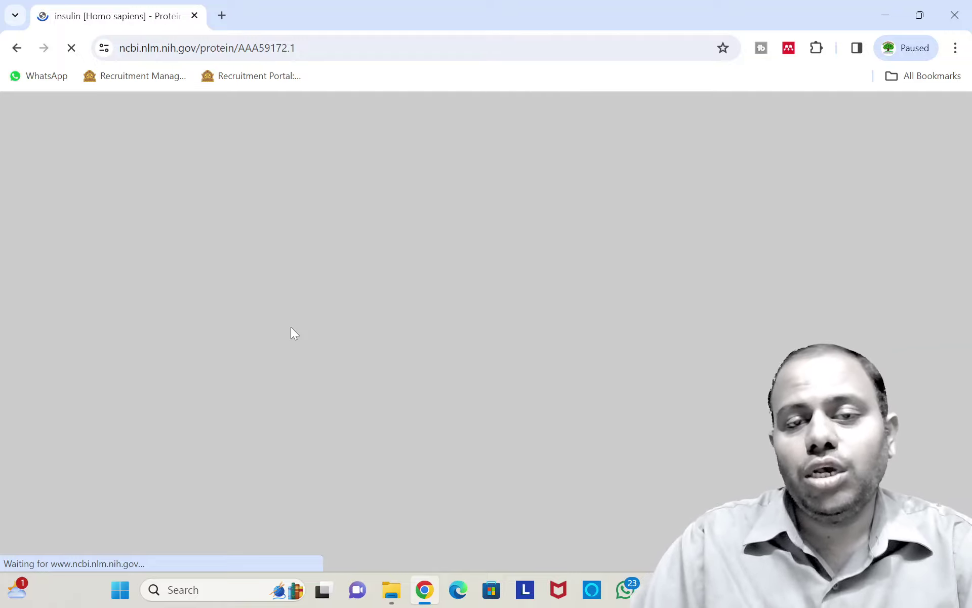
Return from the unformatted record page to the protein results and reopen the Homo sapiens insulin record AAA59172.1.
{"action": "scroll", "coordinate": [294, 332], "scroll_direction": "down", "scroll_amount": 10}
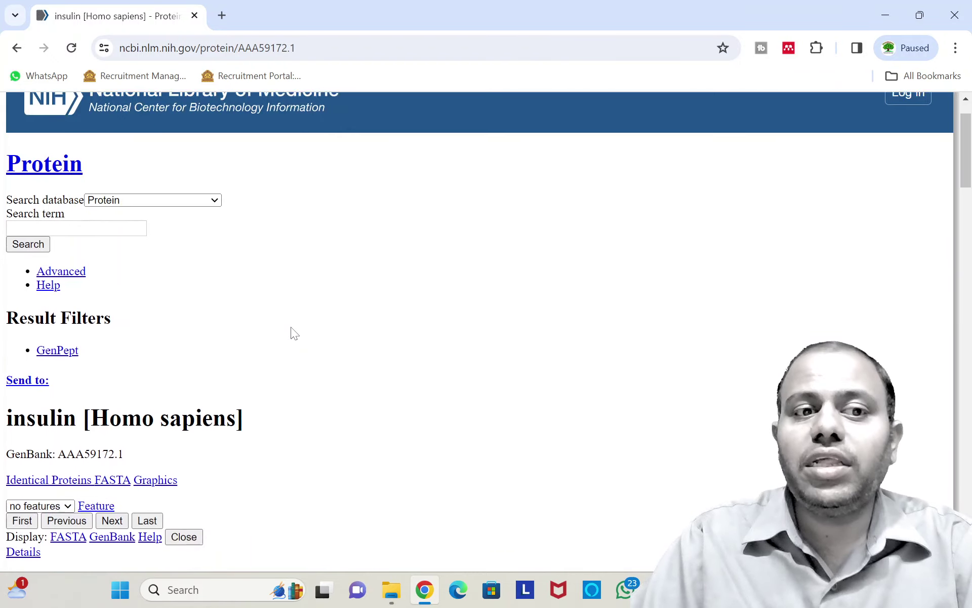
{"action": "scroll", "coordinate": [294, 332], "scroll_direction": "down", "scroll_amount": 17}
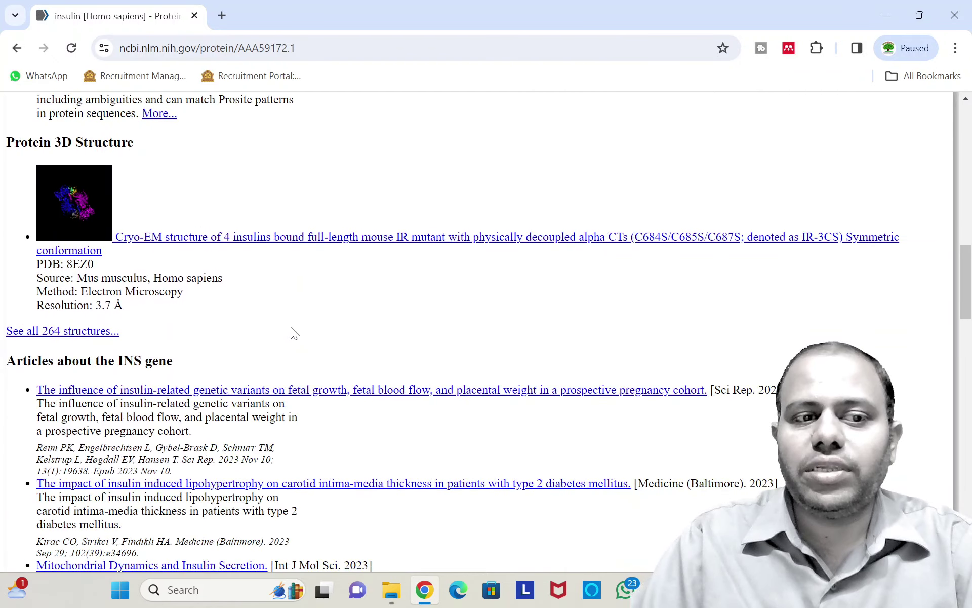
{"action": "scroll", "coordinate": [294, 332], "scroll_direction": "down", "scroll_amount": 18}
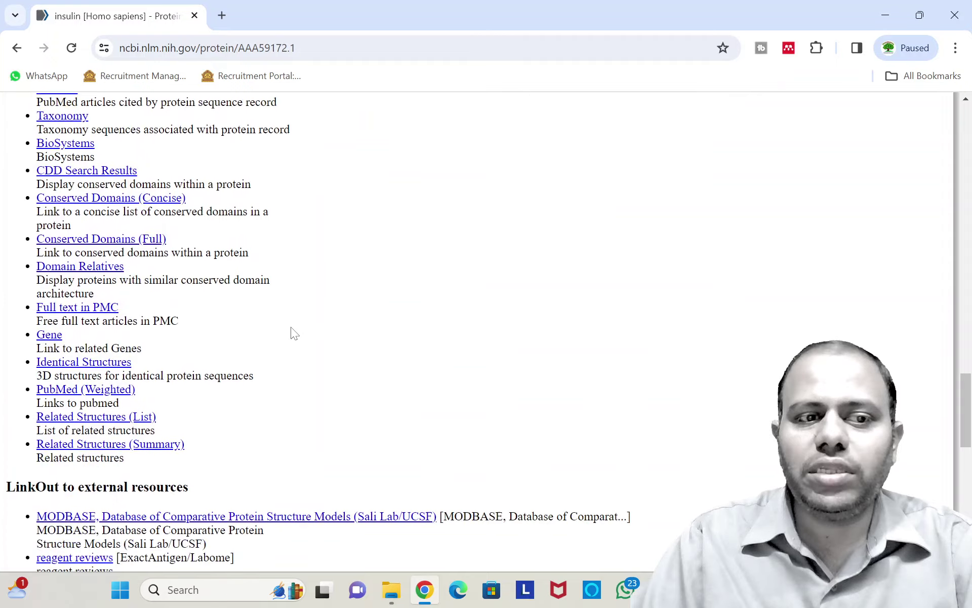
{"action": "scroll", "coordinate": [294, 333], "scroll_direction": "down", "scroll_amount": 2}
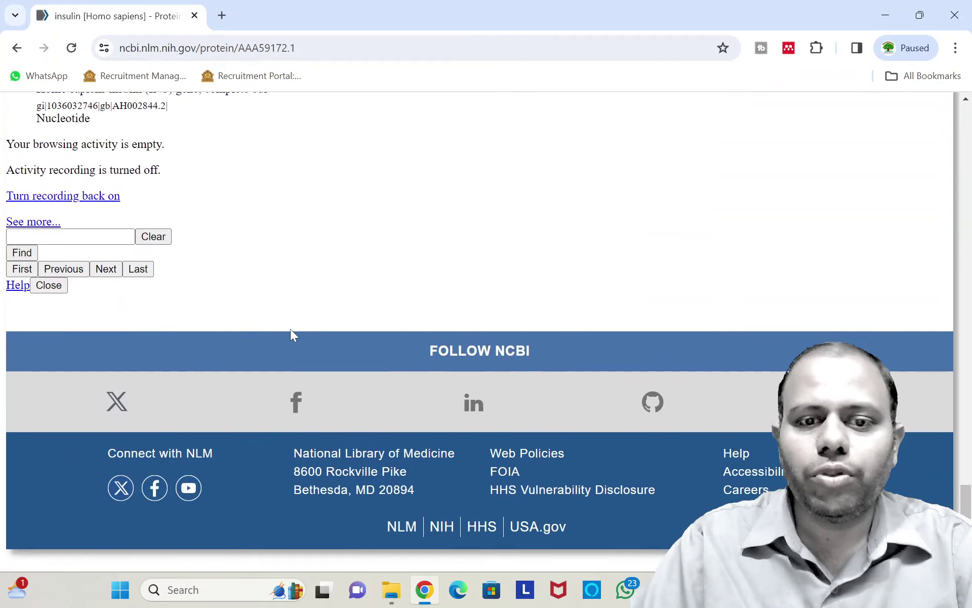
{"action": "scroll", "coordinate": [294, 333], "scroll_direction": "up", "scroll_amount": 17}
{"action": "scroll", "coordinate": [294, 335], "scroll_direction": "up", "scroll_amount": 20}
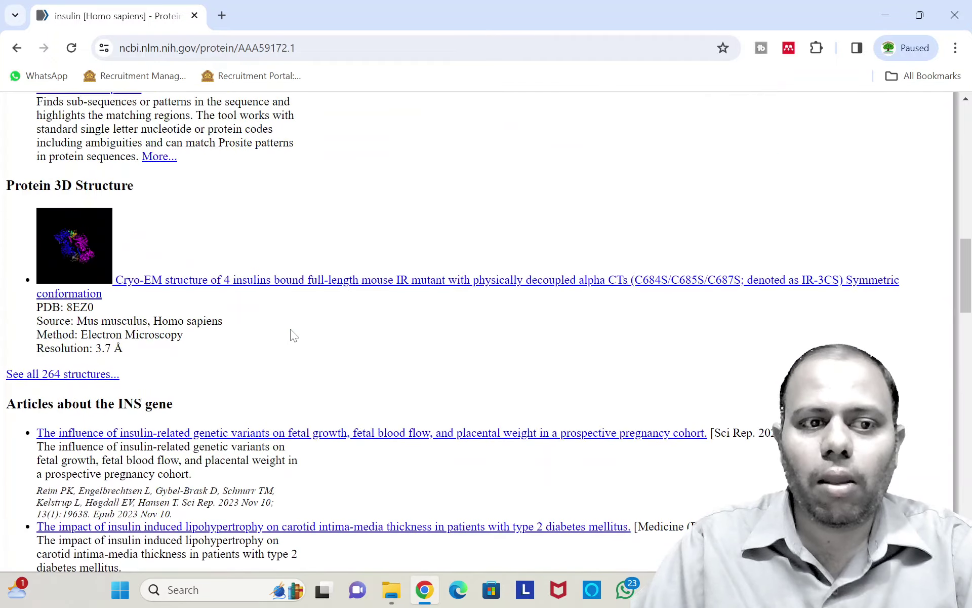
{"action": "scroll", "coordinate": [293, 335], "scroll_direction": "up", "scroll_amount": 3}
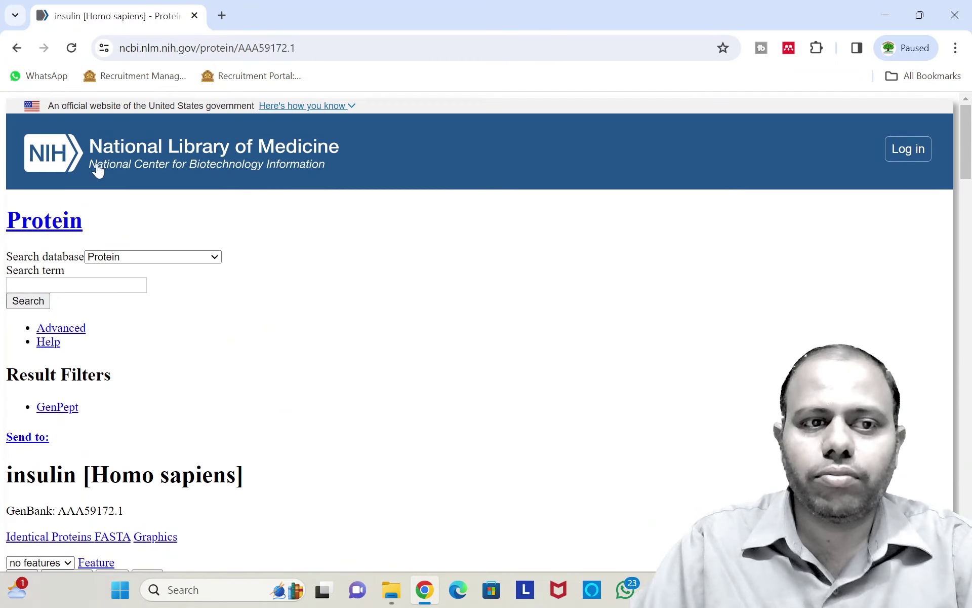
{"action": "left_click", "coordinate": [18, 49]}
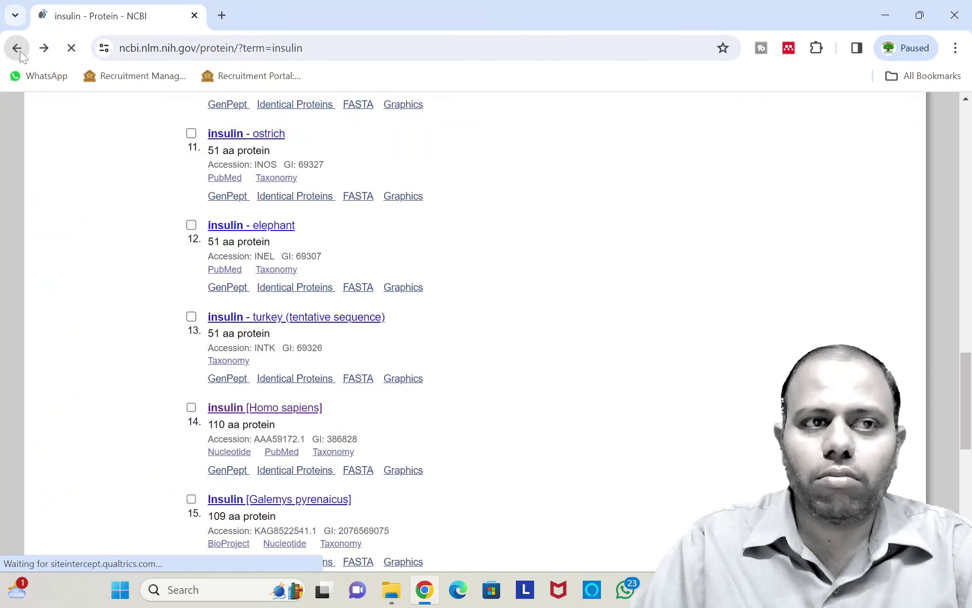
{"action": "left_click", "coordinate": [244, 409]}
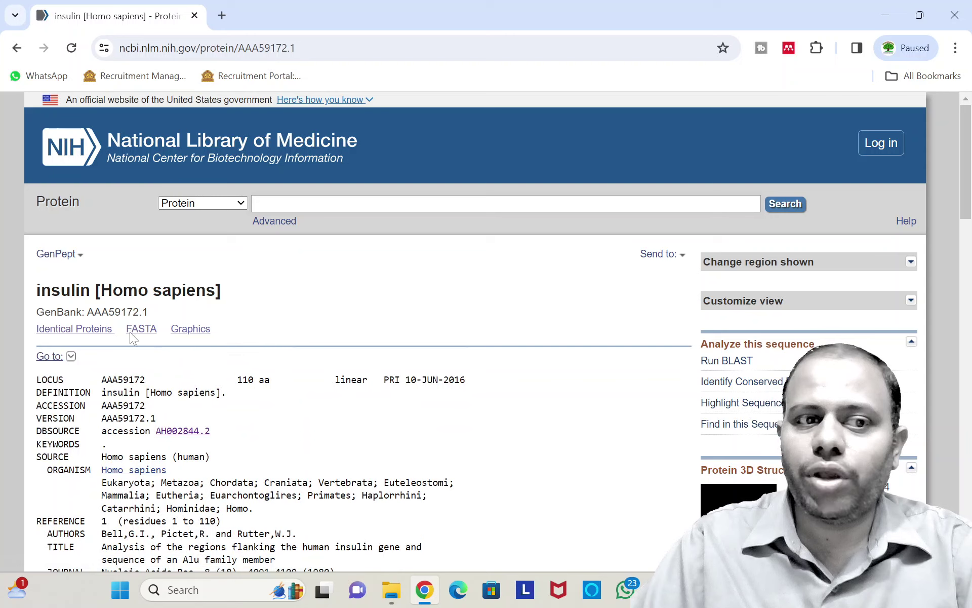
Examine the human insulin GenPept record, from its source and feature annotations to the amino acid sequence under ORIGIN.
{"action": "scroll", "coordinate": [355, 329], "scroll_direction": "down", "scroll_amount": 1}
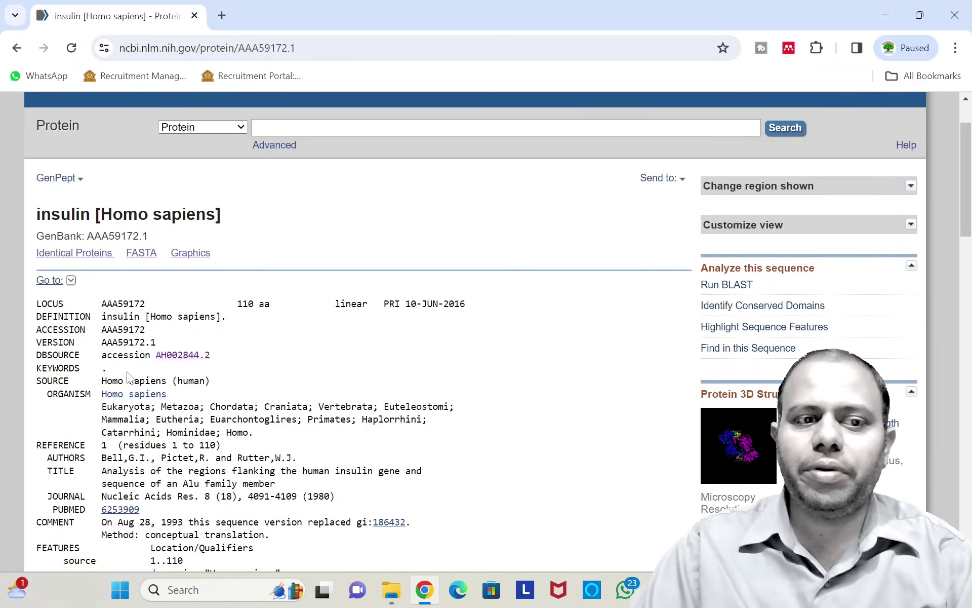
{"action": "scroll", "coordinate": [355, 329], "scroll_direction": "down", "scroll_amount": 1}
{"action": "scroll", "coordinate": [127, 401], "scroll_direction": "down", "scroll_amount": 15}
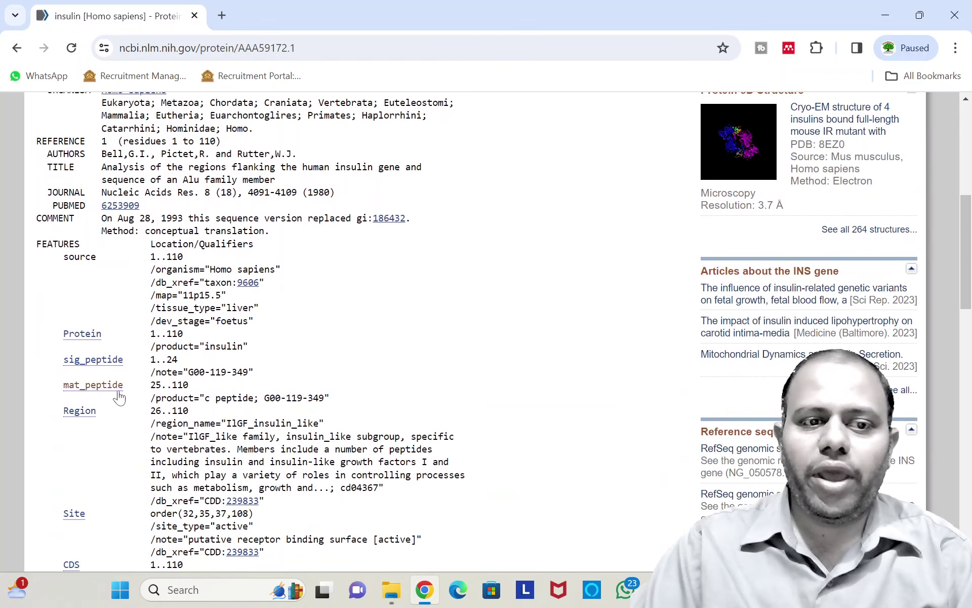
{"action": "scroll", "coordinate": [126, 401], "scroll_direction": "up", "scroll_amount": 4}
{"action": "scroll", "coordinate": [127, 401], "scroll_direction": "up", "scroll_amount": 1}
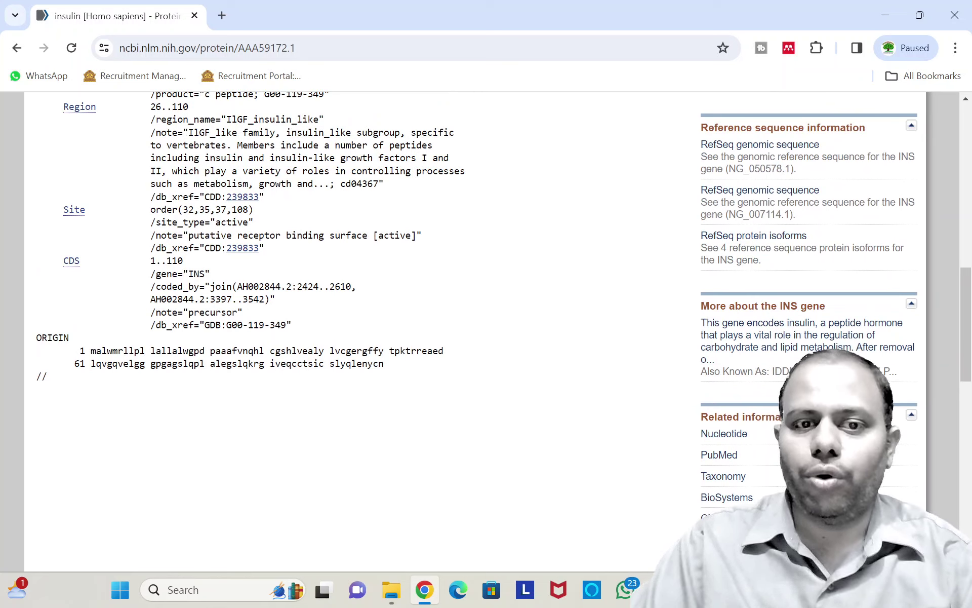
{"action": "scroll", "coordinate": [355, 330], "scroll_direction": "up", "scroll_amount": 6}
{"action": "scroll", "coordinate": [354, 330], "scroll_direction": "down", "scroll_amount": 6}
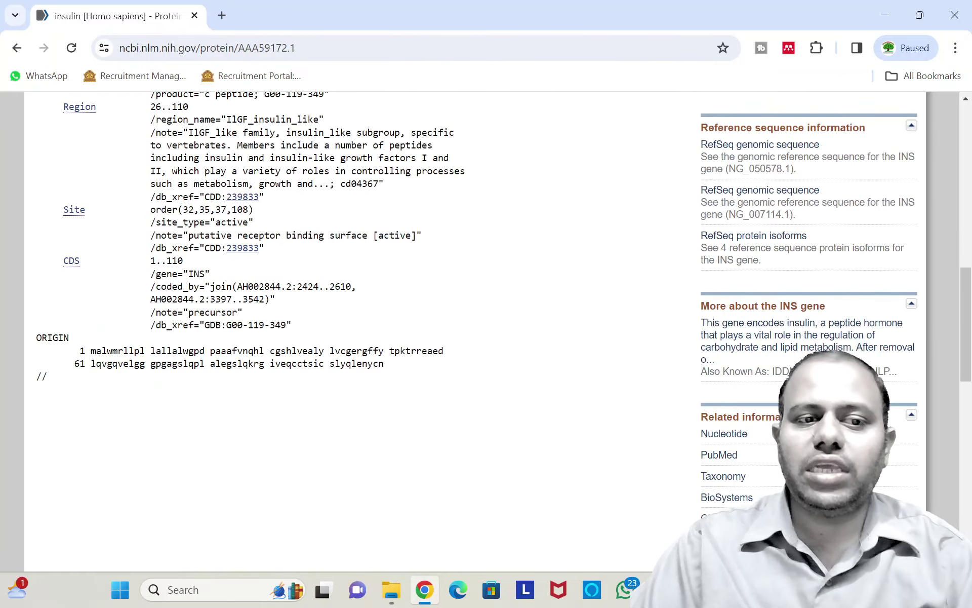
{"action": "double_click", "coordinate": [114, 363]}
{"action": "scroll", "coordinate": [62, 338], "scroll_direction": "up", "scroll_amount": 14}
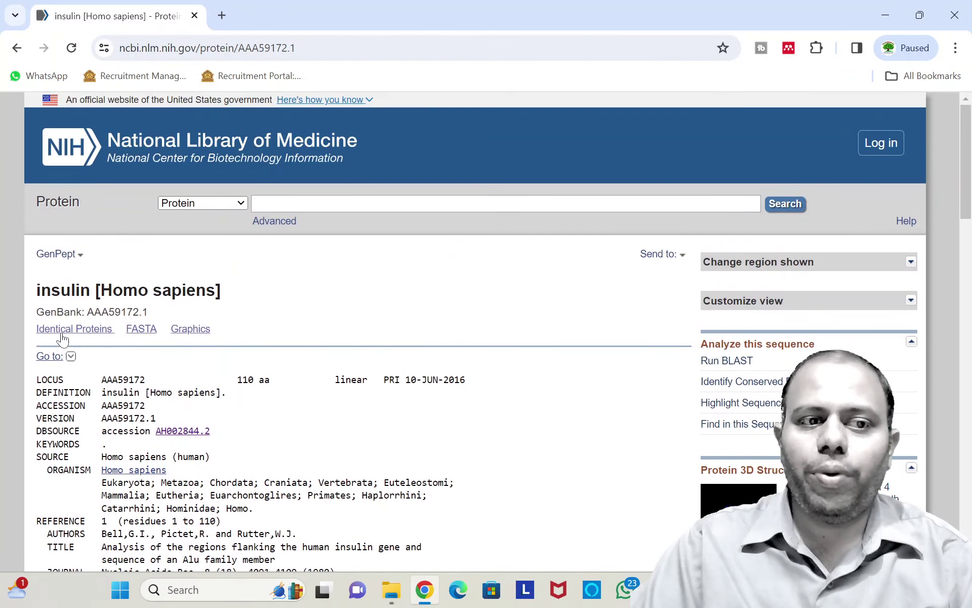
Show the human insulin protein record in FASTA format and select the complete entry, from the header line to the last residue.
{"action": "left_click", "coordinate": [135, 333]}
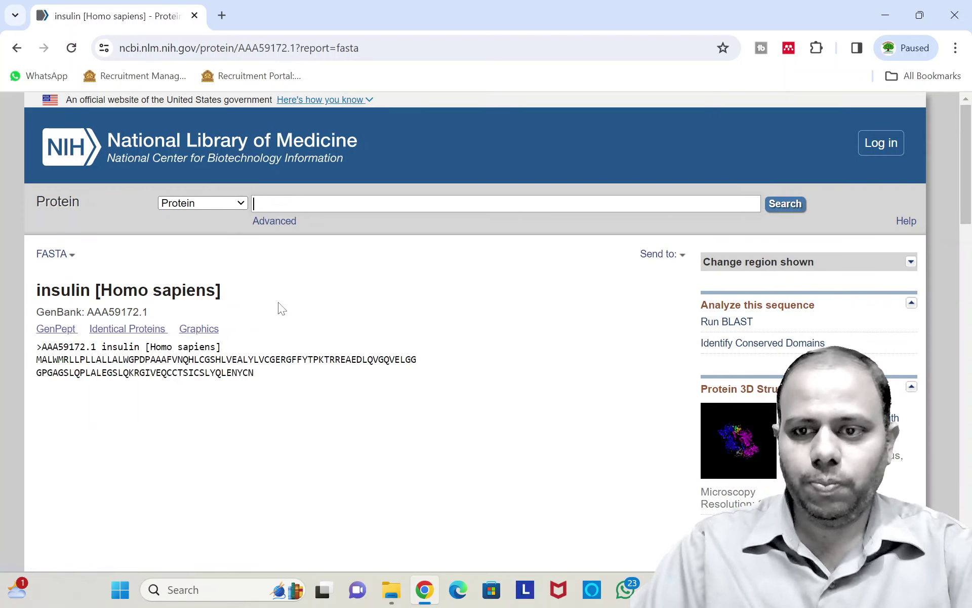
{"action": "scroll", "coordinate": [283, 308], "scroll_direction": "down", "scroll_amount": 1}
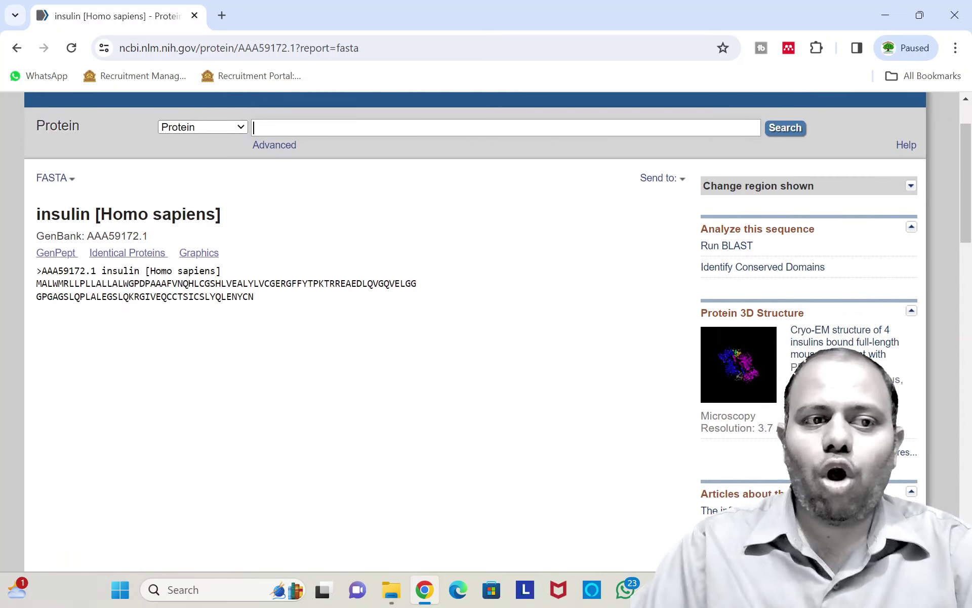
{"action": "left_click_drag", "start_coordinate": [36, 268], "coordinate": [268, 303]}
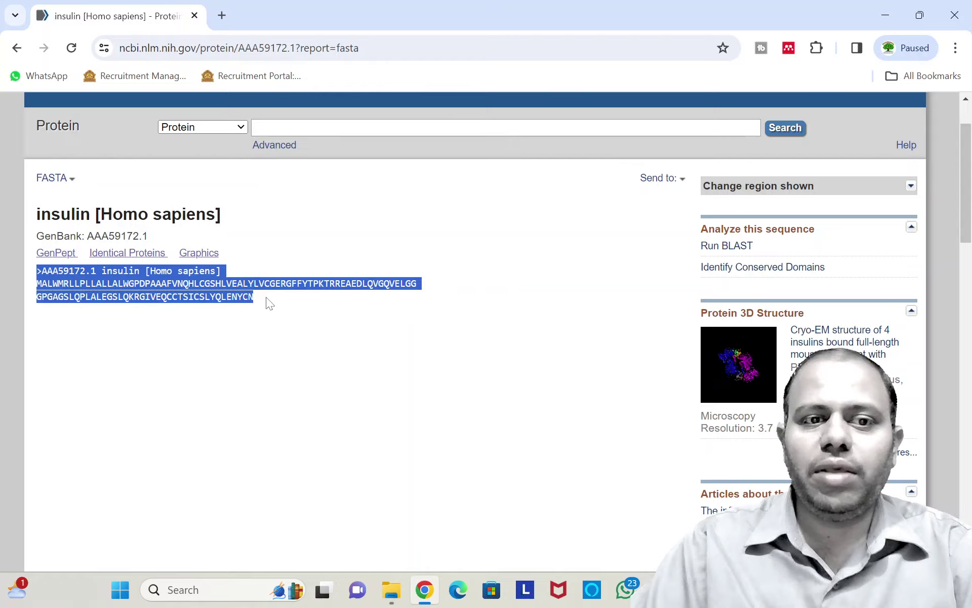
Copy the selected protein FASTA entry and switch to the Notepad document at the end of the gene sequence.
{"action": "right_click", "coordinate": [176, 272]}
{"action": "left_click", "coordinate": [200, 288]}
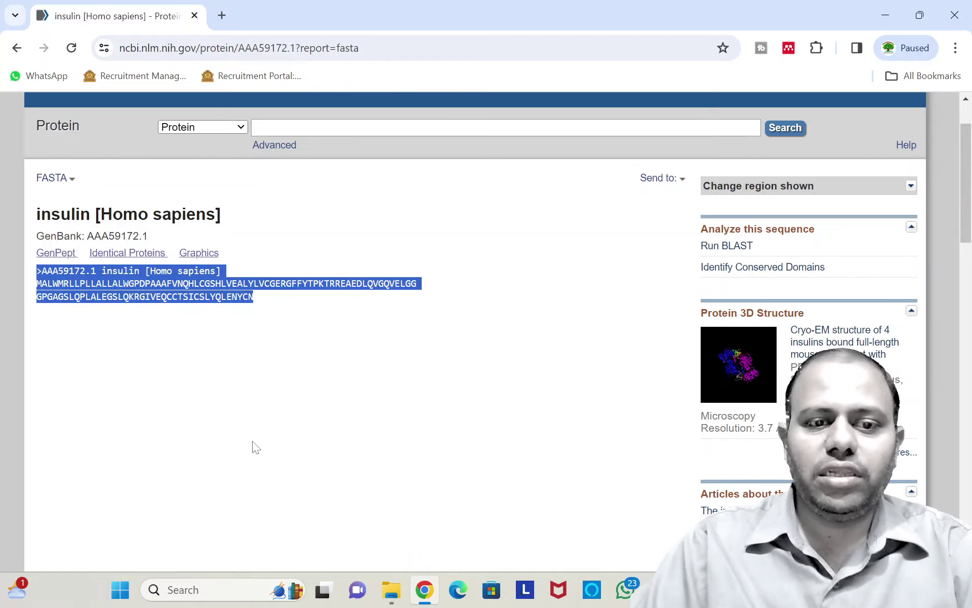
{"action": "left_click", "coordinate": [692, 590]}
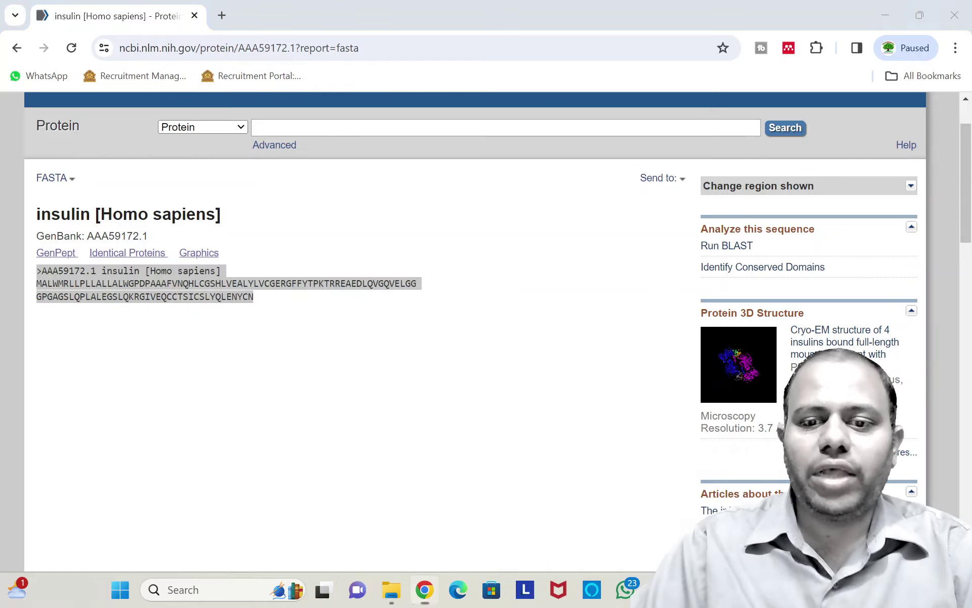
{"action": "scroll", "coordinate": [556, 393], "scroll_direction": "down", "scroll_amount": 15}
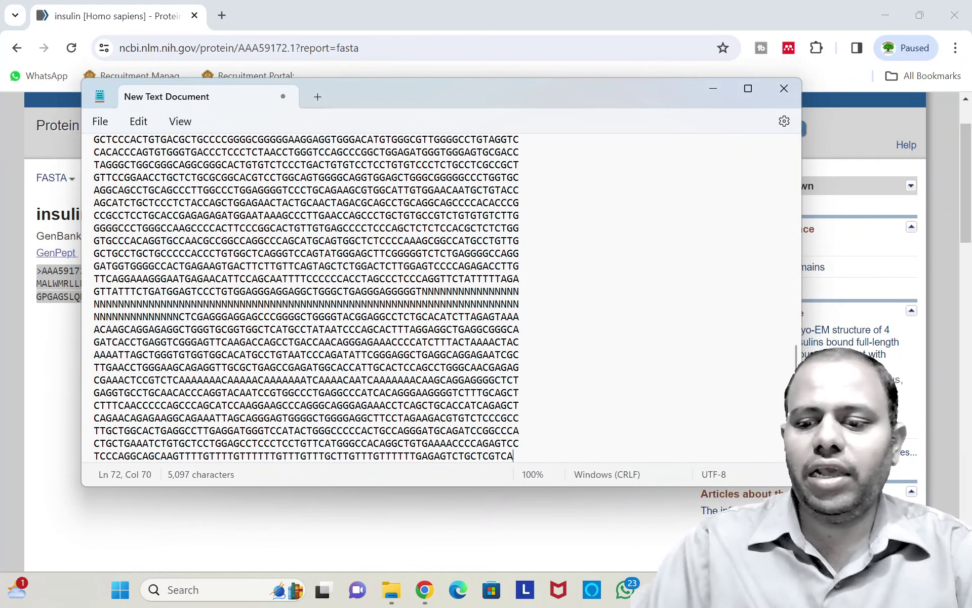
Add six line breaks after the gene sequence and paste the AAA59172.1 insulin protein entry there.
{"action": "key", "text": "Return"}
{"action": "key", "text": "Return"}
{"action": "key", "text": "Return"}
{"action": "key", "text": "Return"}
{"action": "key", "text": "Return"}
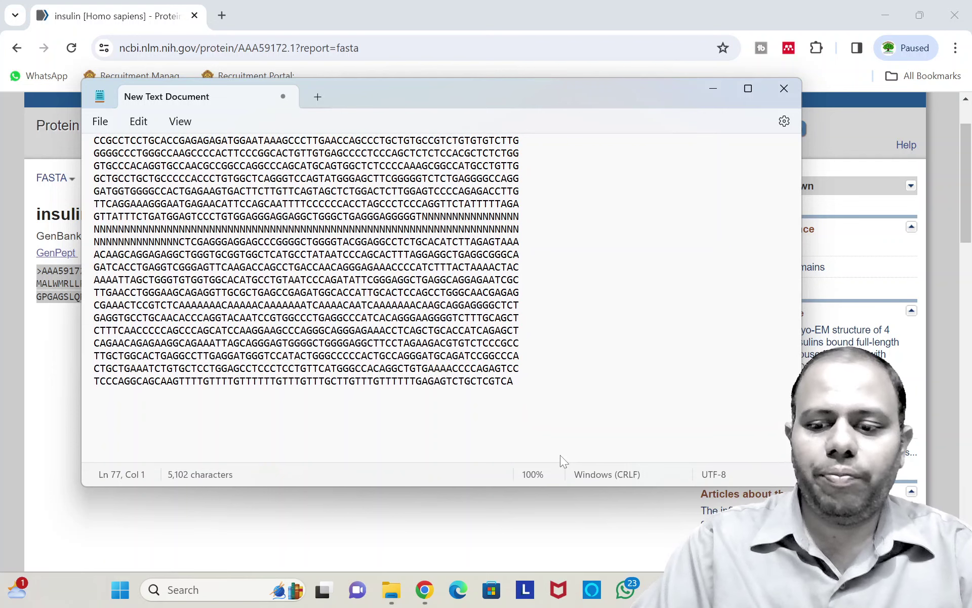
{"action": "key", "text": "Return"}
{"action": "key", "text": "ctrl+v"}
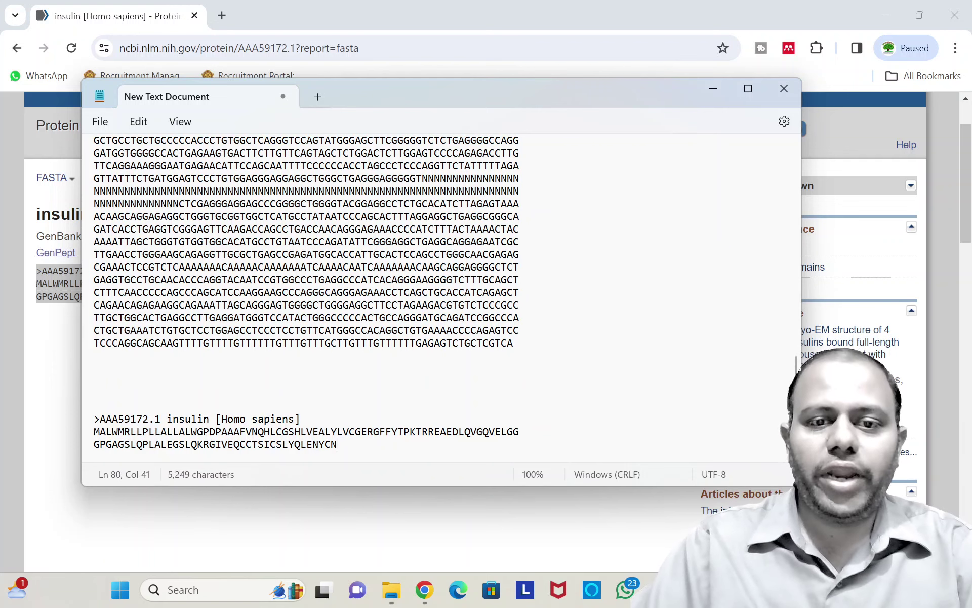
Compare the pasted amino acid sequence of the insulin protein with the nucleotide sequence of the gene above it.
{"action": "scroll", "coordinate": [534, 419], "scroll_direction": "up", "scroll_amount": 12}
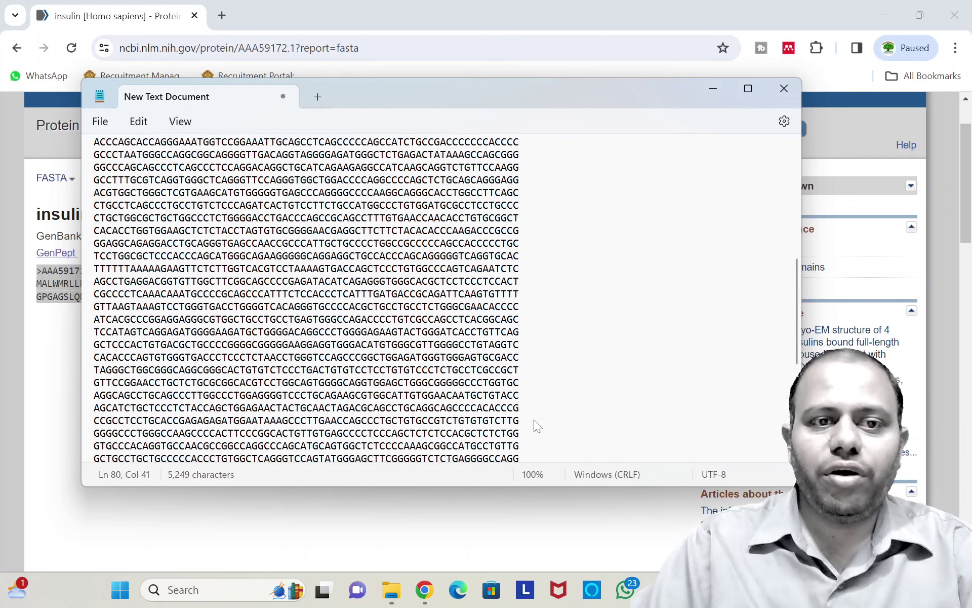
{"action": "scroll", "coordinate": [534, 418], "scroll_direction": "down", "scroll_amount": 12}
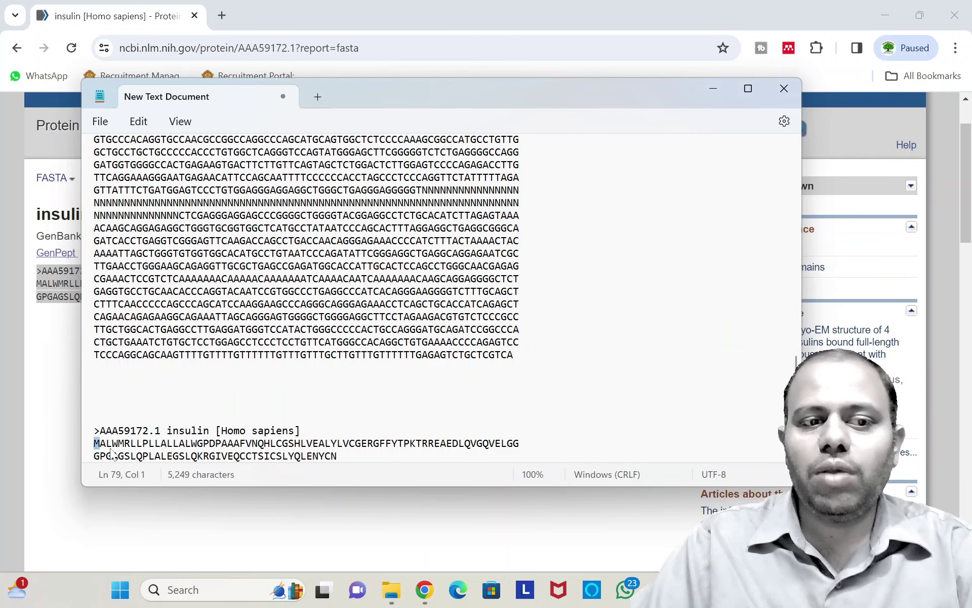
{"action": "left_click_drag", "start_coordinate": [94, 443], "coordinate": [340, 456]}
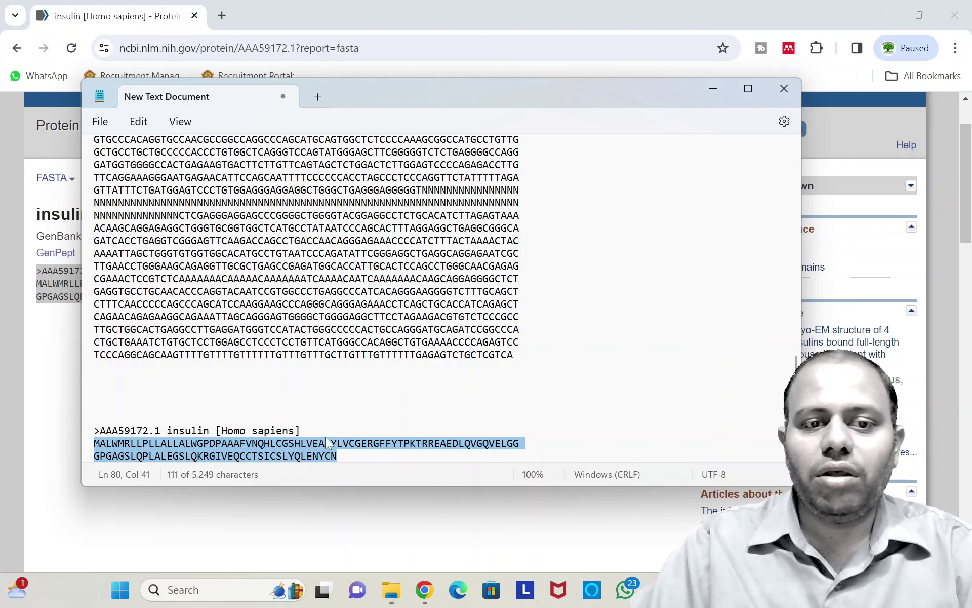
{"action": "scroll", "coordinate": [325, 445], "scroll_direction": "up", "scroll_amount": 4}
{"action": "scroll", "coordinate": [306, 299], "scroll_direction": "down", "scroll_amount": 4}
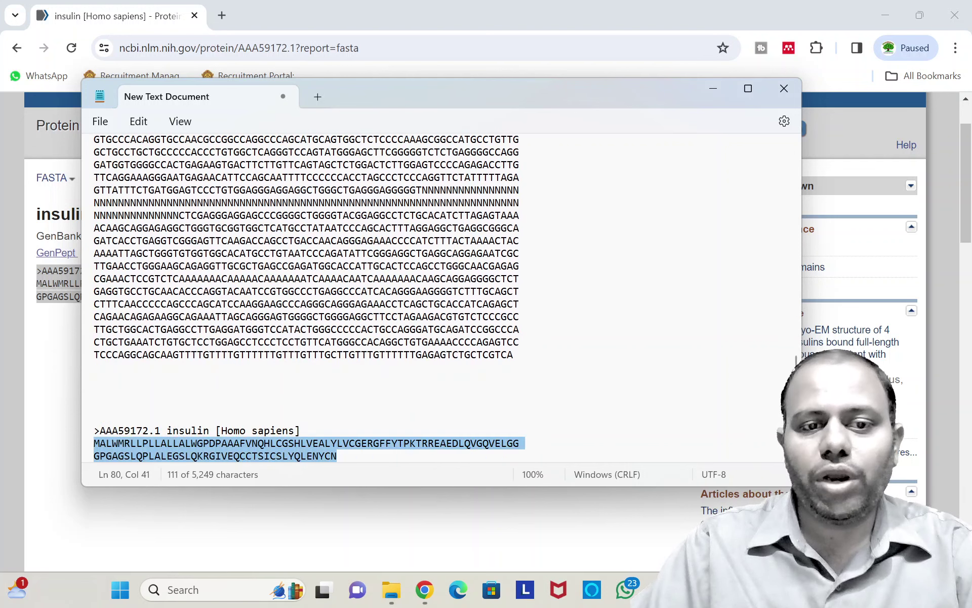
{"action": "left_click", "coordinate": [274, 445]}
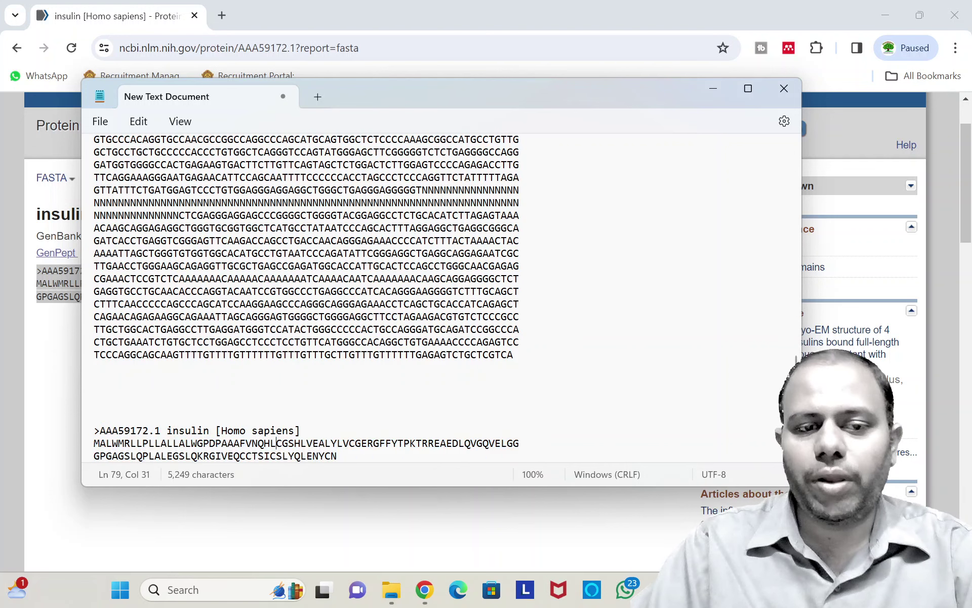
{"action": "scroll", "coordinate": [306, 299], "scroll_direction": "up", "scroll_amount": 18}
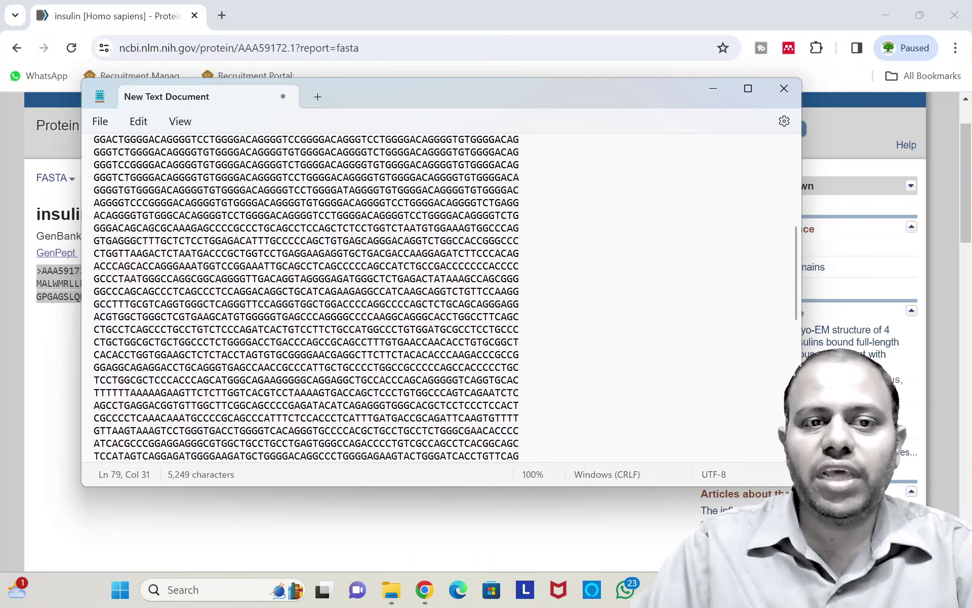
{"action": "scroll", "coordinate": [306, 298], "scroll_direction": "down", "scroll_amount": 18}
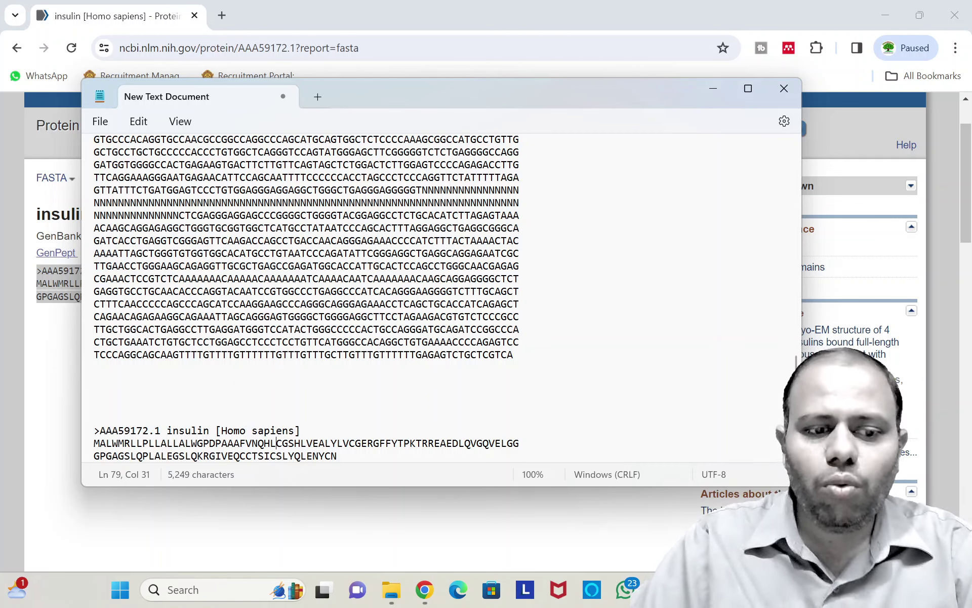
Search the document for "m", step through the matches in the protein entry, and close the search.
{"action": "key", "text": "ctrl+f"}
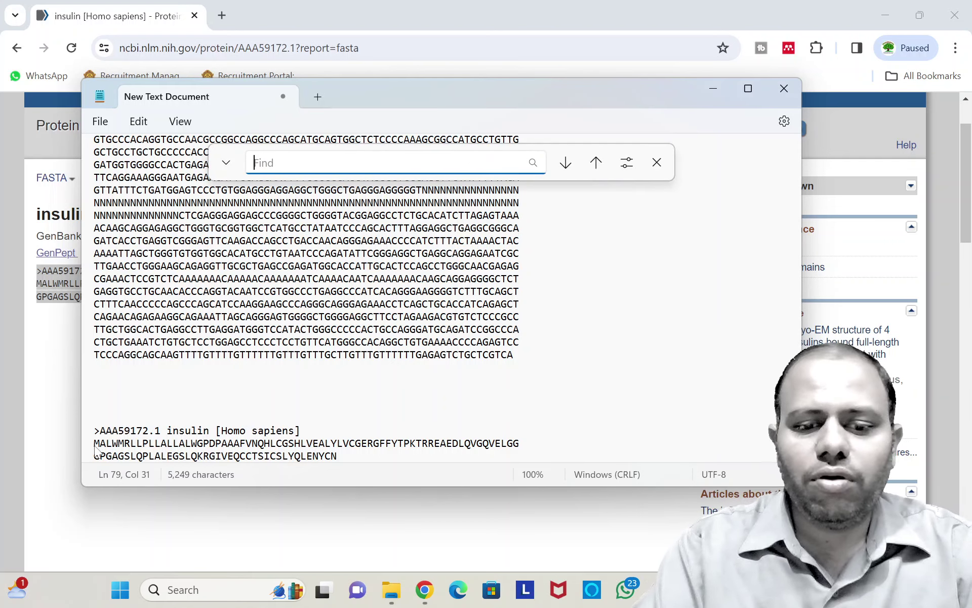
{"action": "type", "text": "m"}
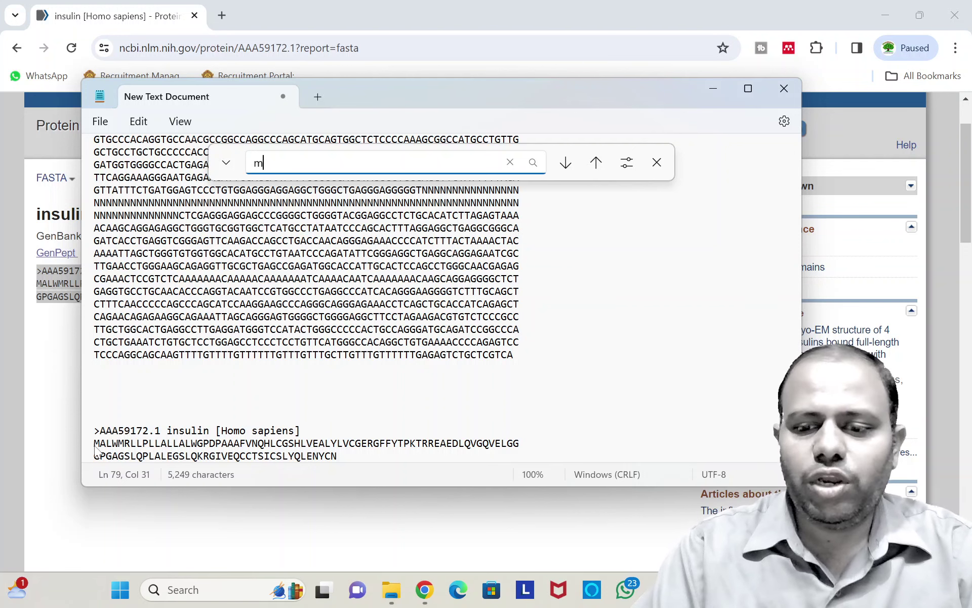
{"action": "key", "text": "Return"}
{"action": "key", "text": "Return"}
{"action": "key", "text": "Return"}
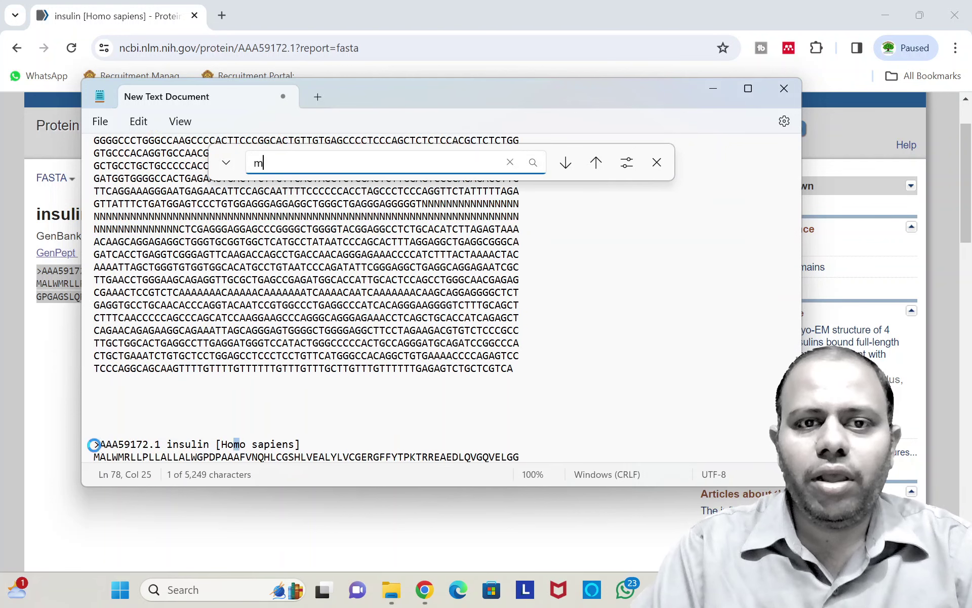
{"action": "key", "text": "Return"}
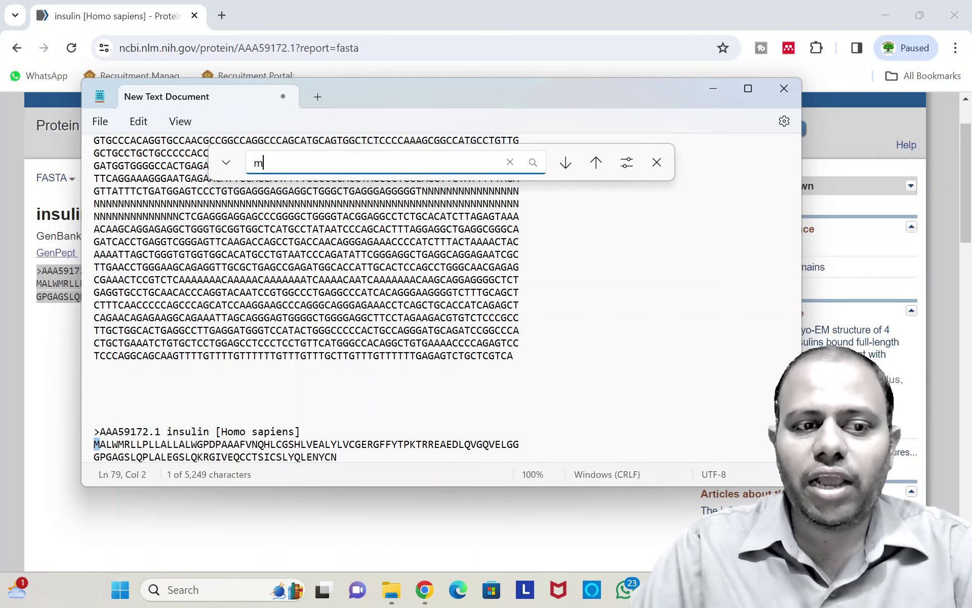
{"action": "key", "text": "Return"}
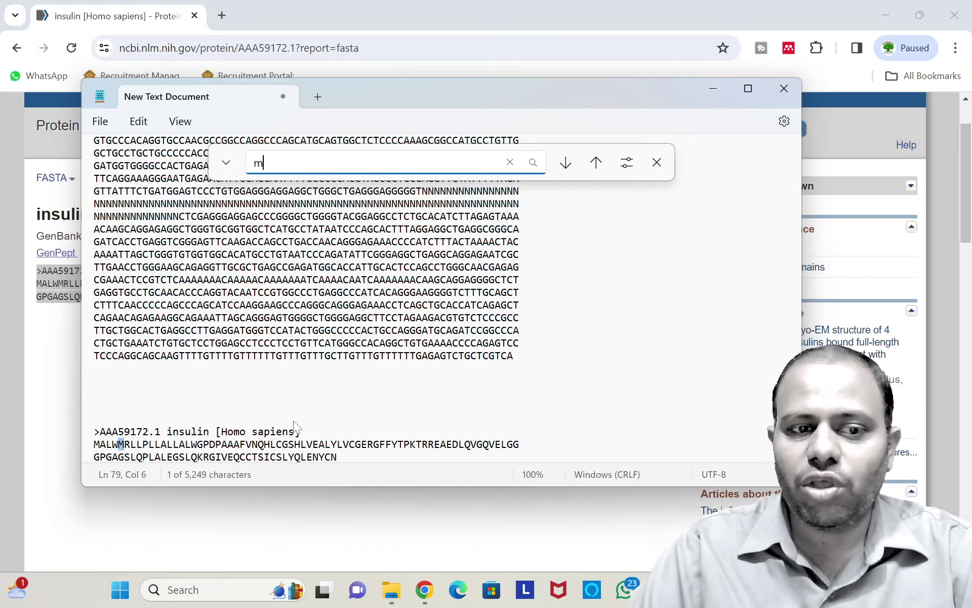
{"action": "key", "text": "Return"}
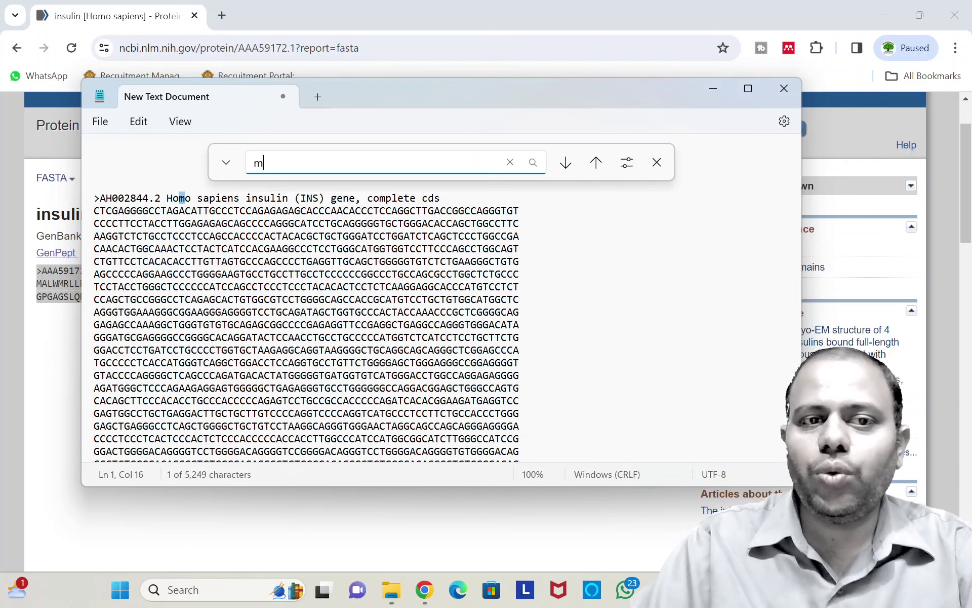
{"action": "key", "text": "BackSpace"}
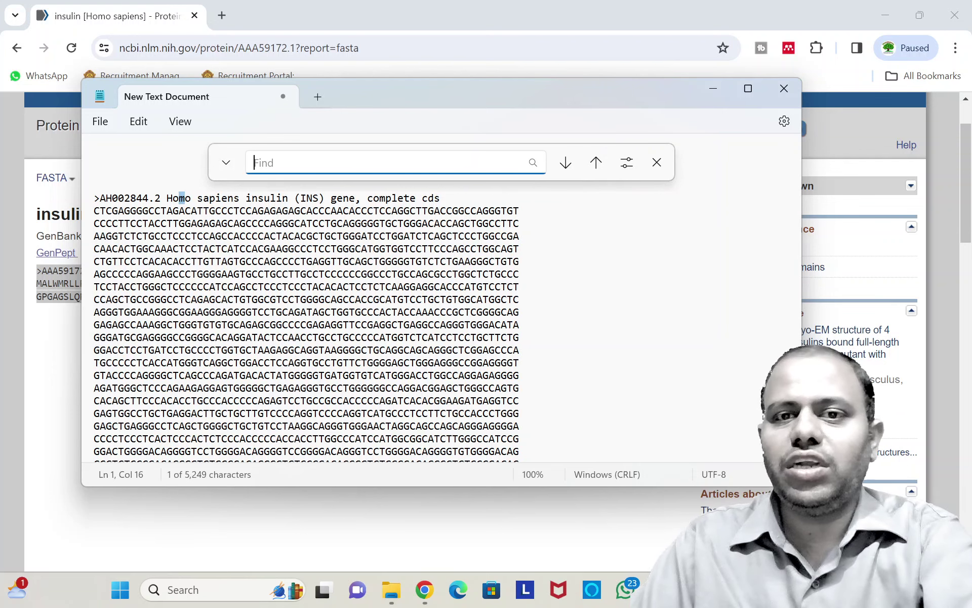
{"action": "left_click", "coordinate": [655, 162]}
Return to the protein entry at the end of the document and place the cursor after its last residue.
{"action": "scroll", "coordinate": [595, 299], "scroll_direction": "down", "scroll_amount": 17}
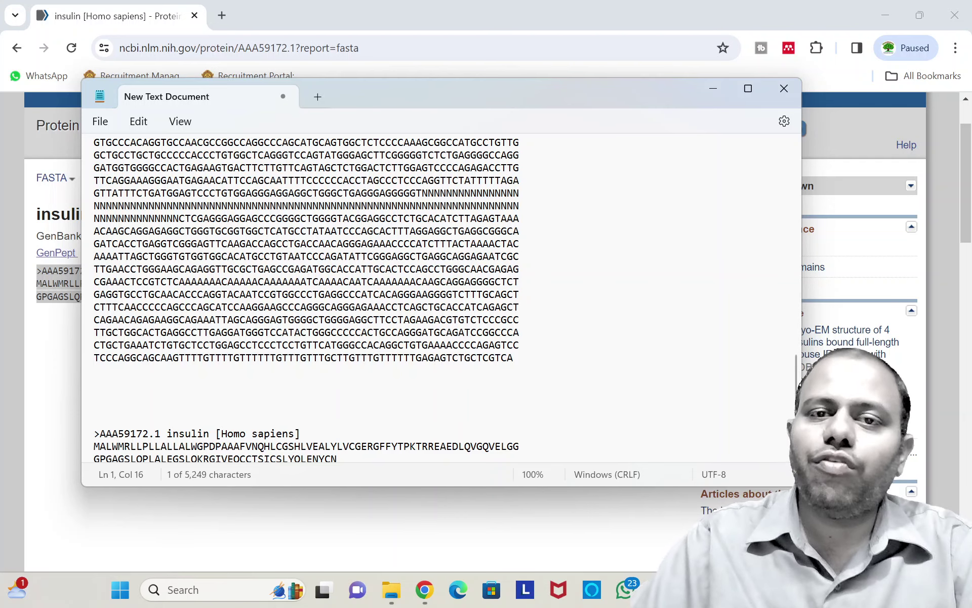
{"action": "scroll", "coordinate": [306, 299], "scroll_direction": "down", "scroll_amount": 1}
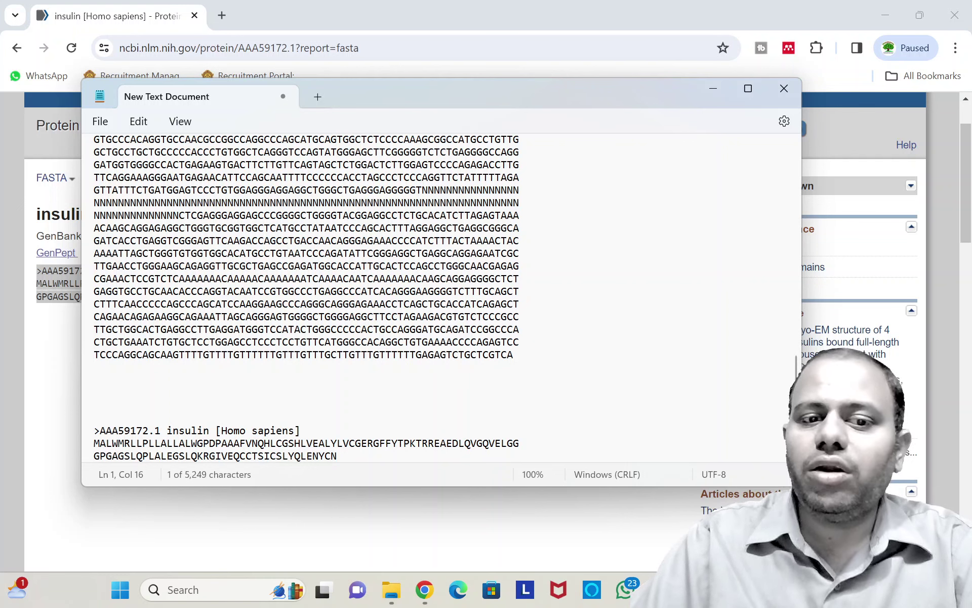
{"action": "left_click", "coordinate": [352, 456]}
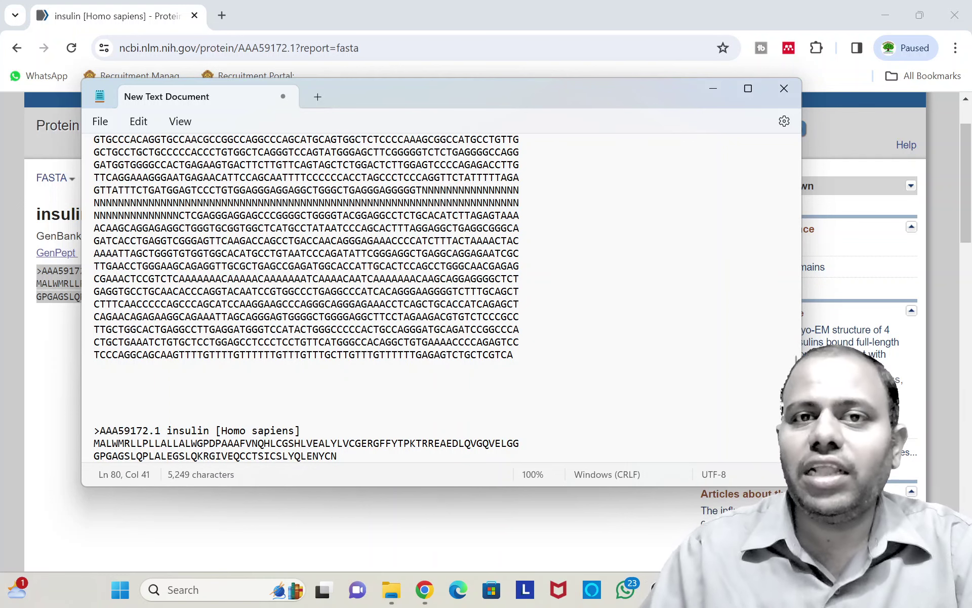